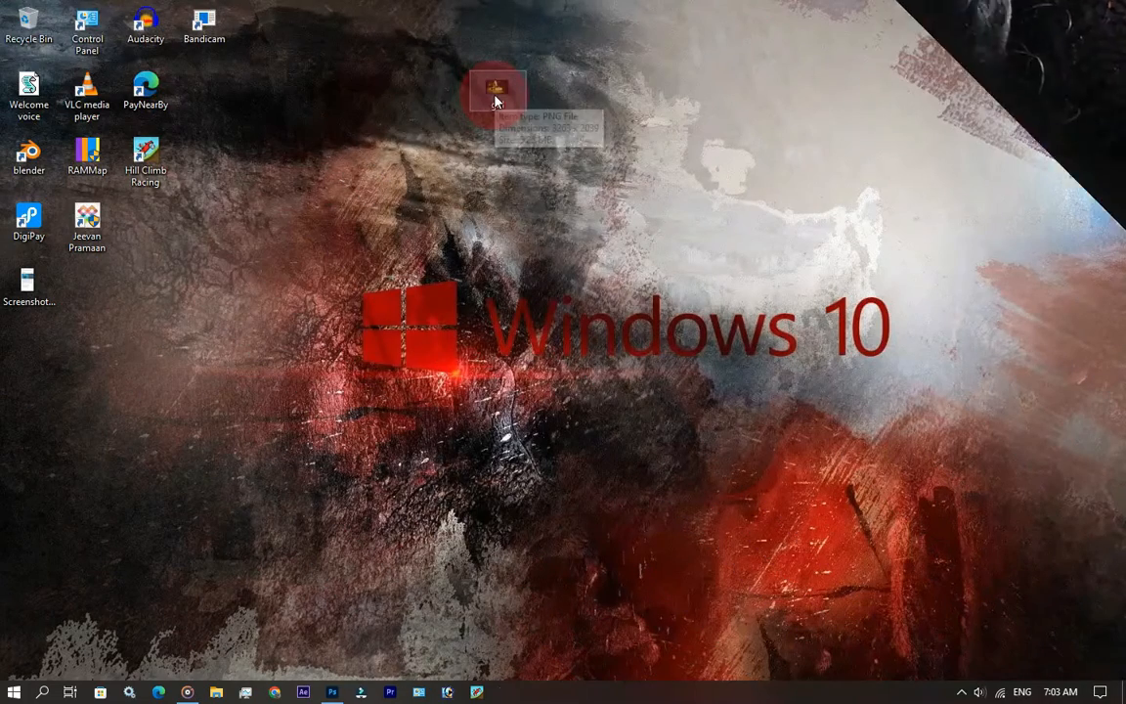
Open the girl image from the desktop in Photoshop.
drag(496, 93, 510, 159)
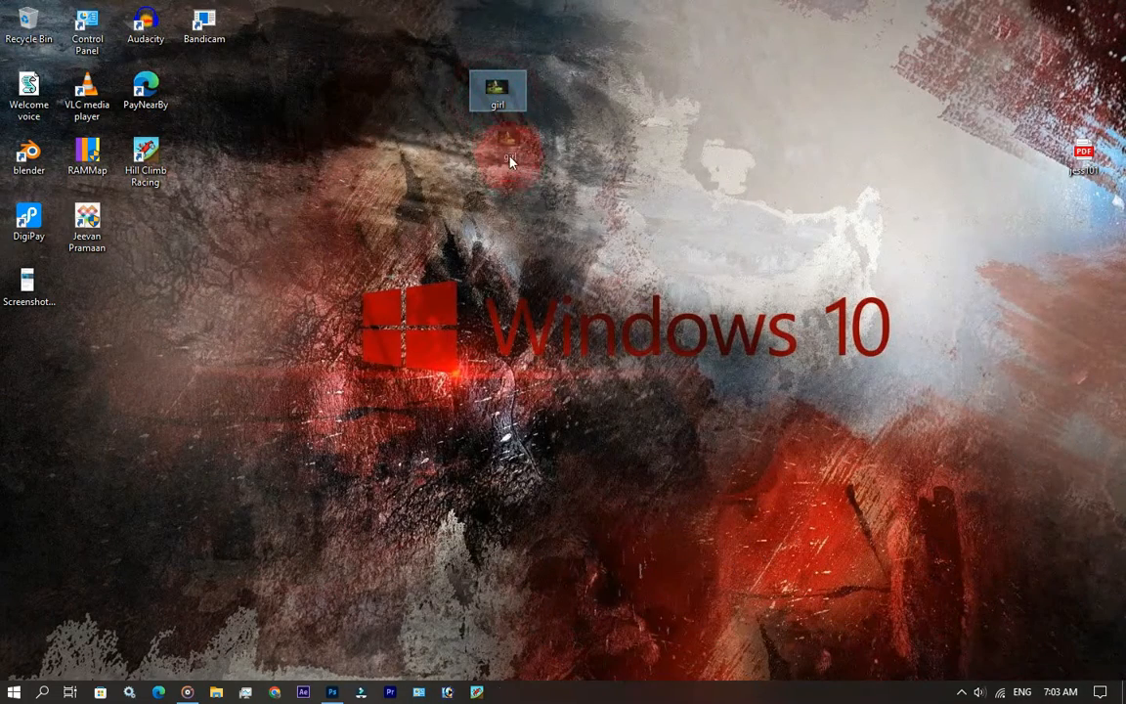
drag(534, 225, 538, 229)
drag(485, 150, 620, 279)
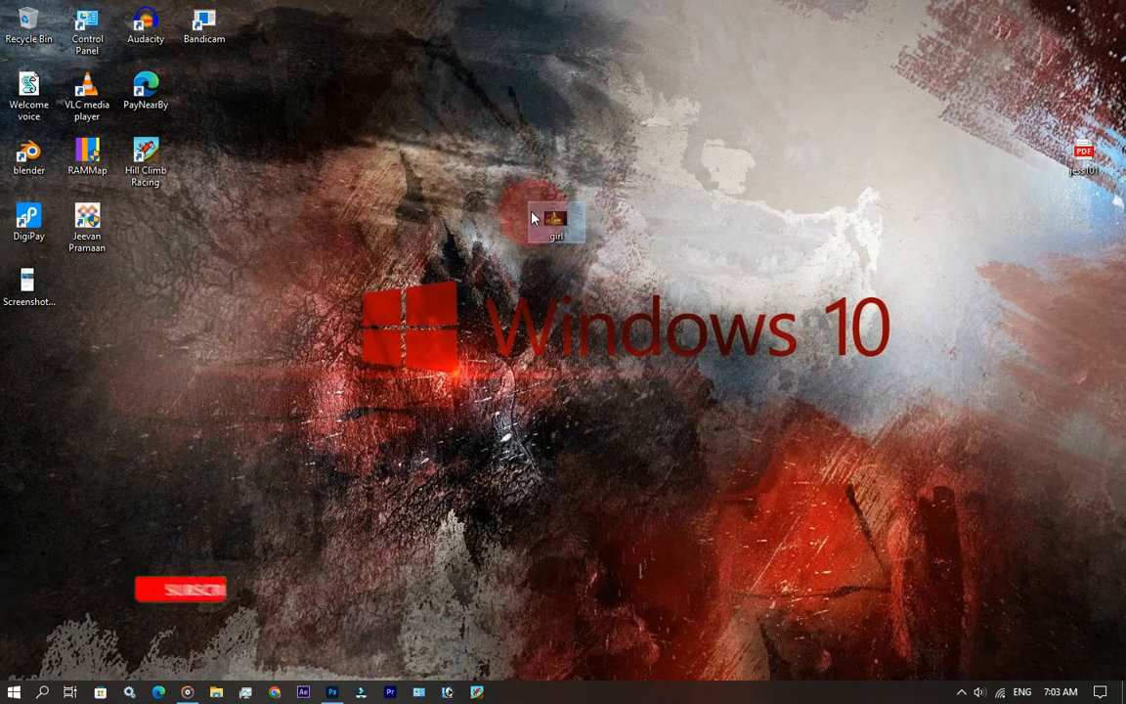
drag(549, 251, 442, 372)
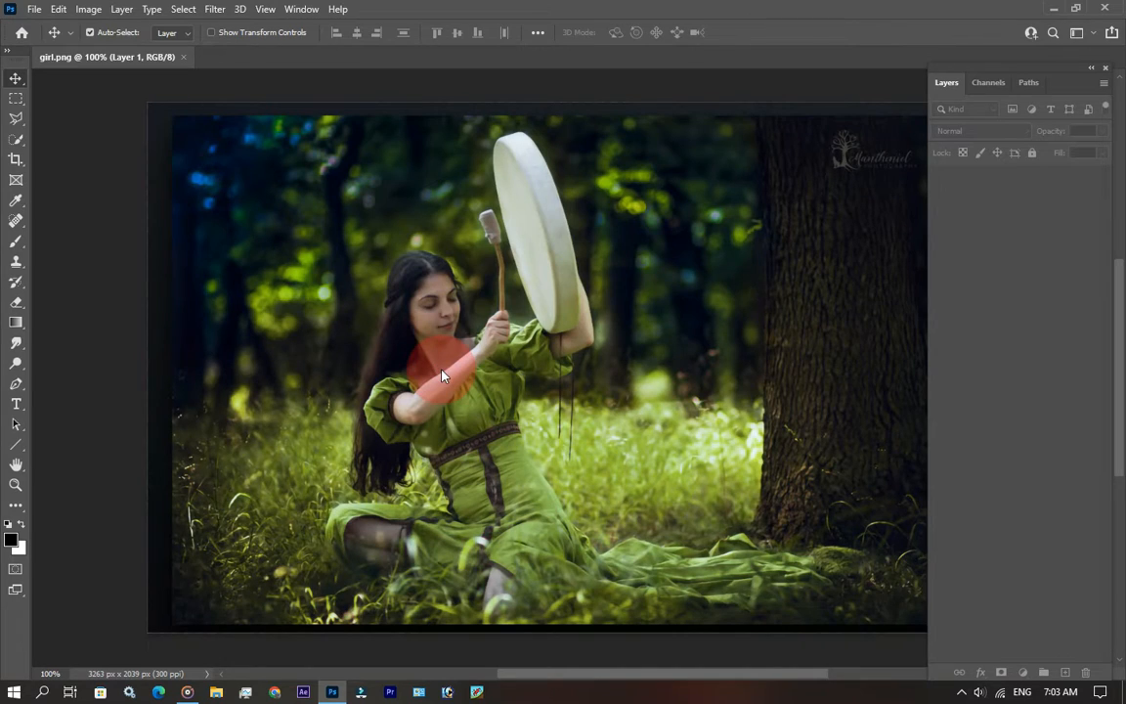
Duplicate Layer 1 and hide the original layer.
drag(585, 244, 511, 246)
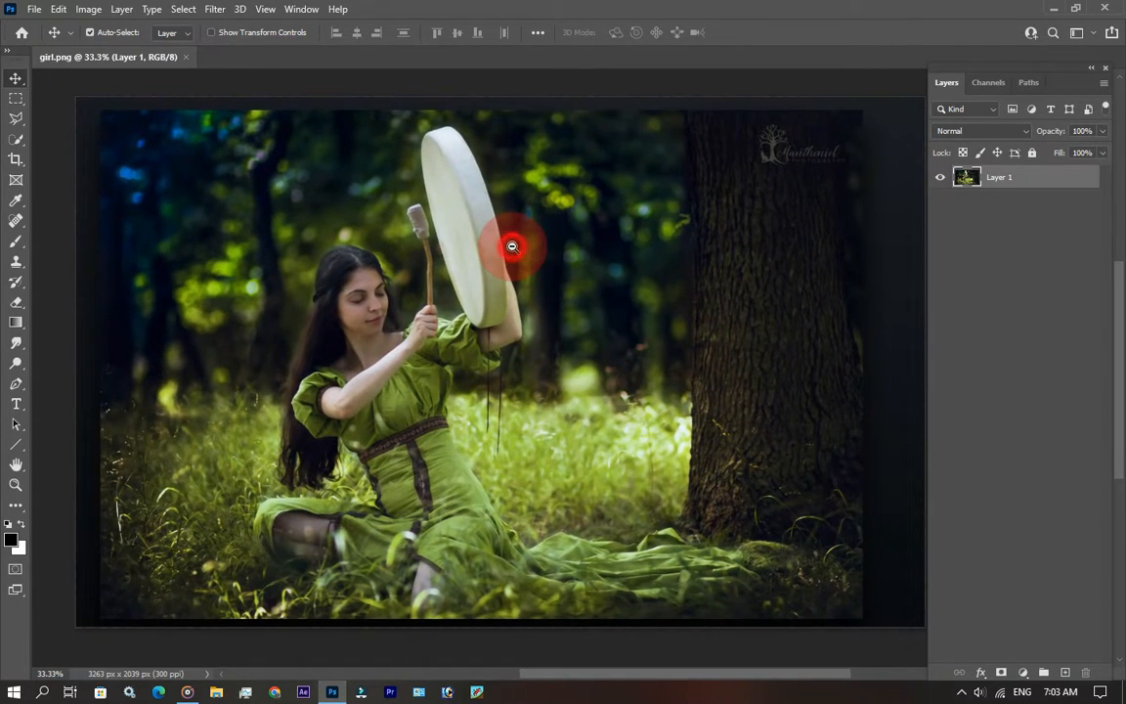
scroll(512, 246, down, 1)
drag(599, 281, 561, 304)
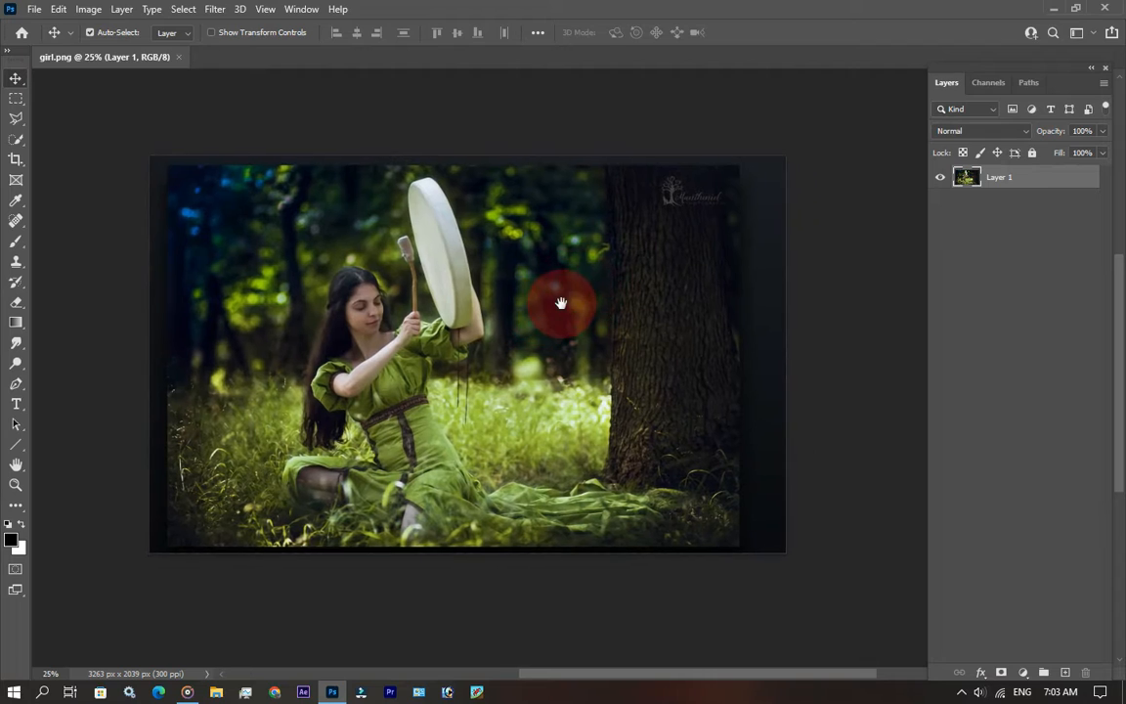
right_click(1026, 179)
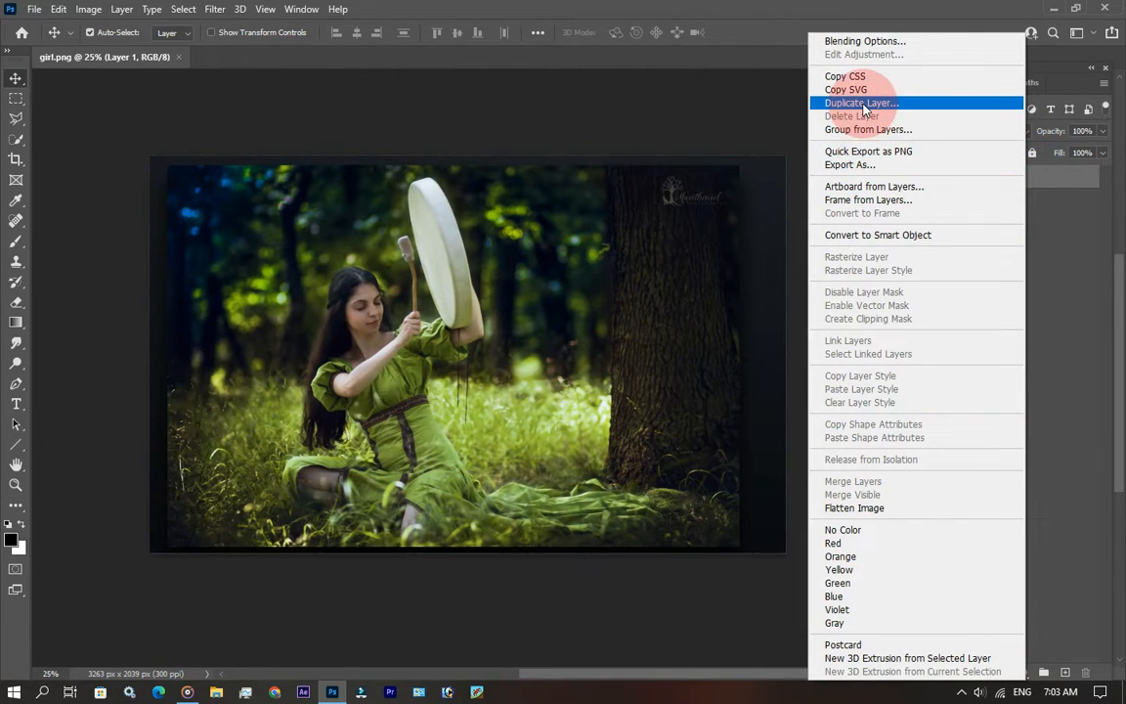
click(860, 102)
click(689, 186)
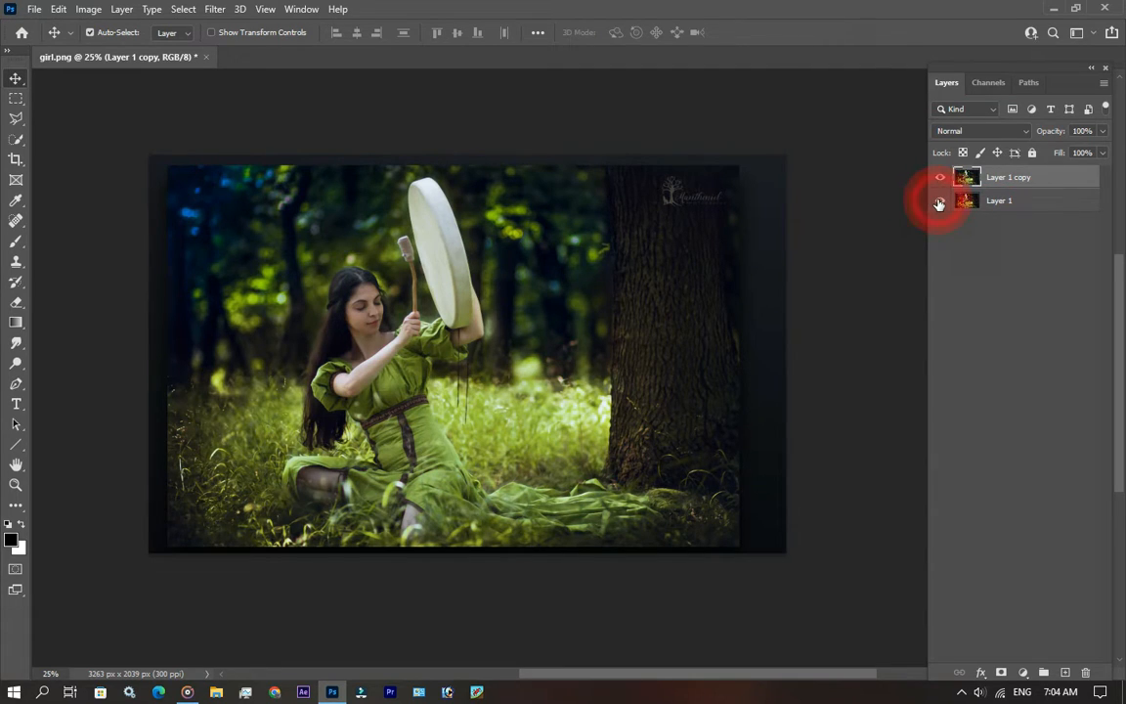
click(938, 201)
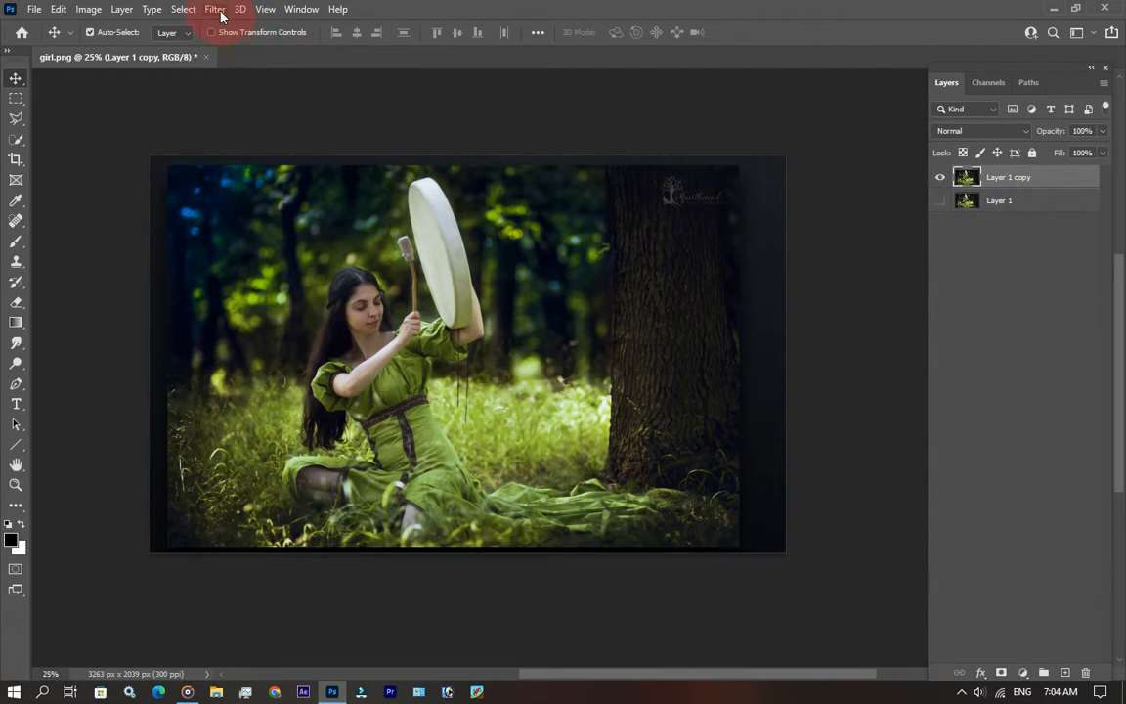
Open the Camera Raw Filter on the duplicated layer and set the Basic temperature to +5.
click(214, 10)
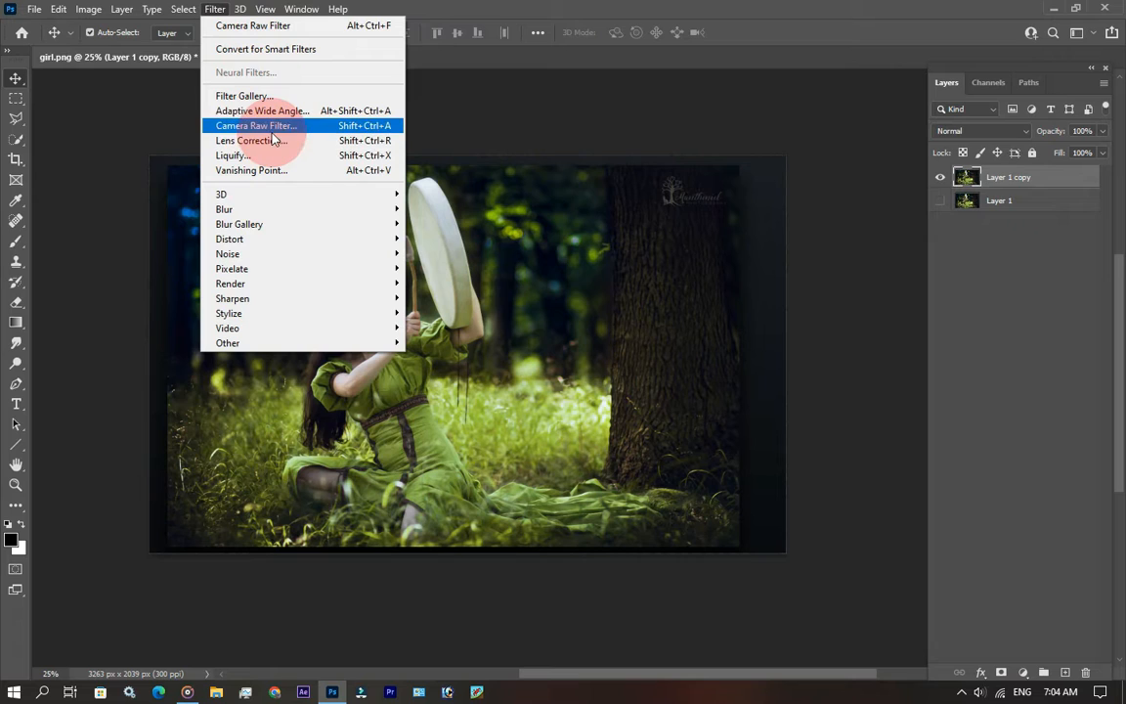
click(277, 127)
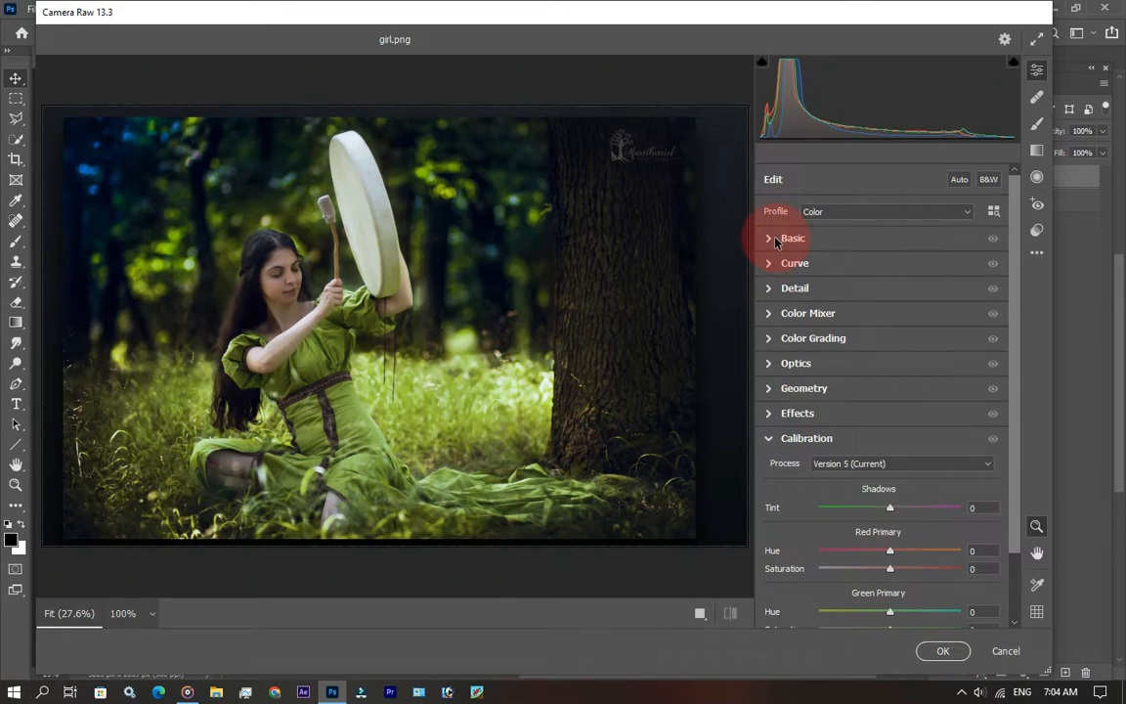
click(772, 239)
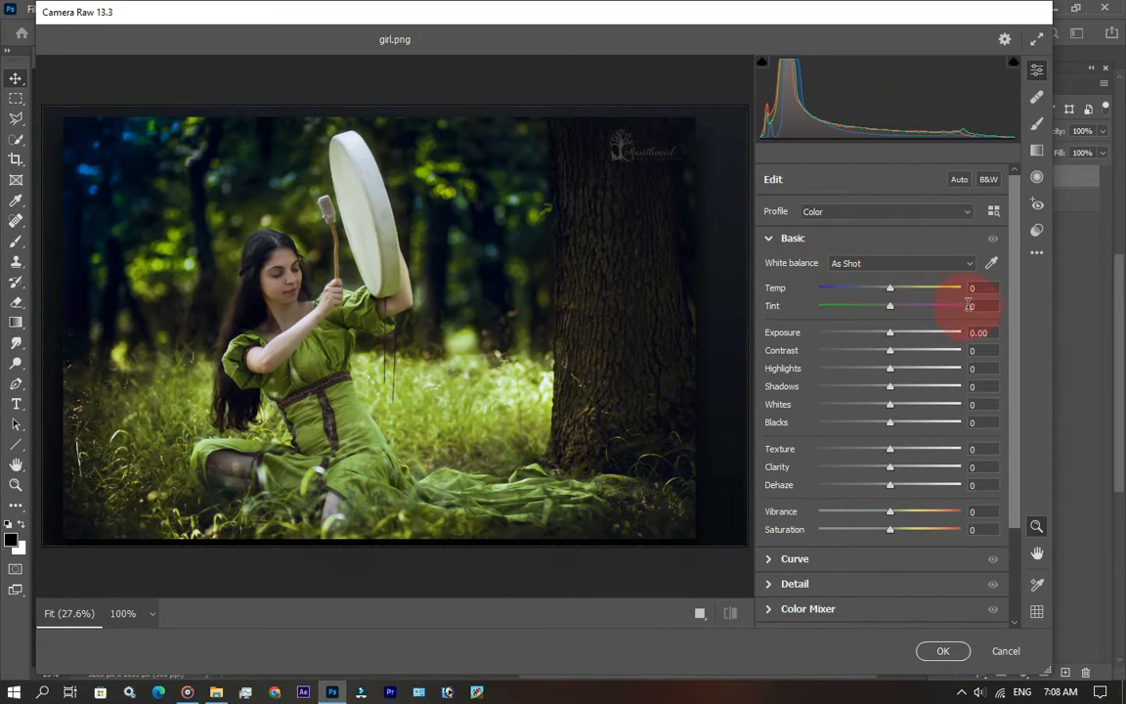
click(982, 287)
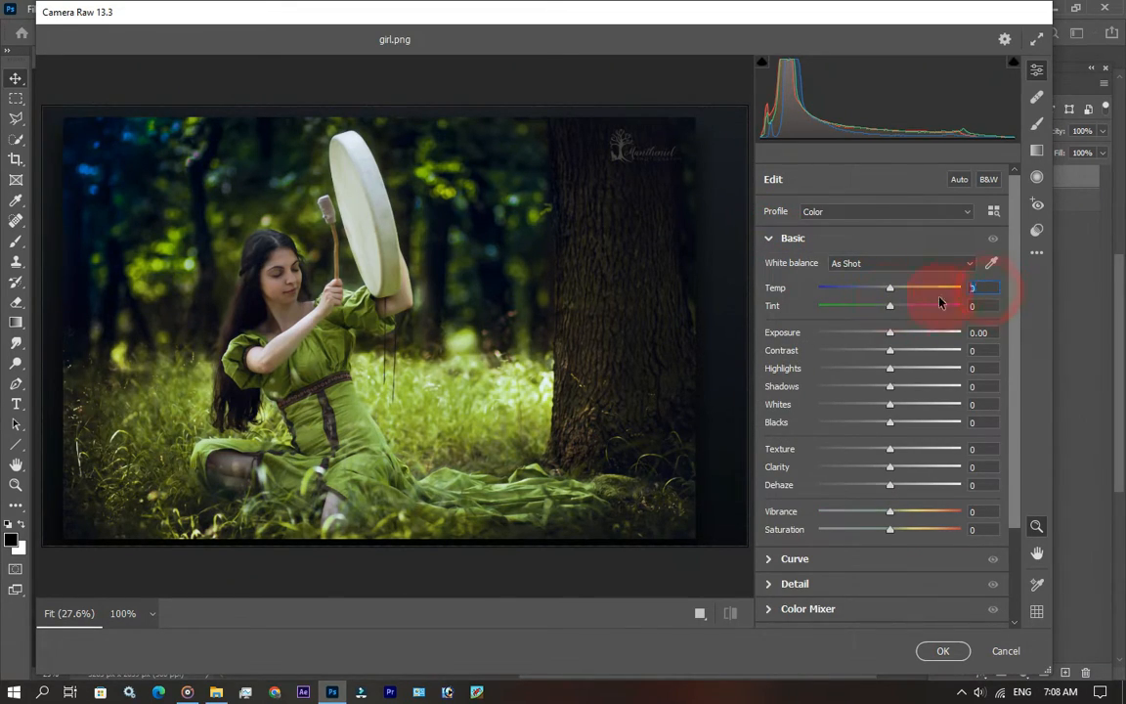
text(5)
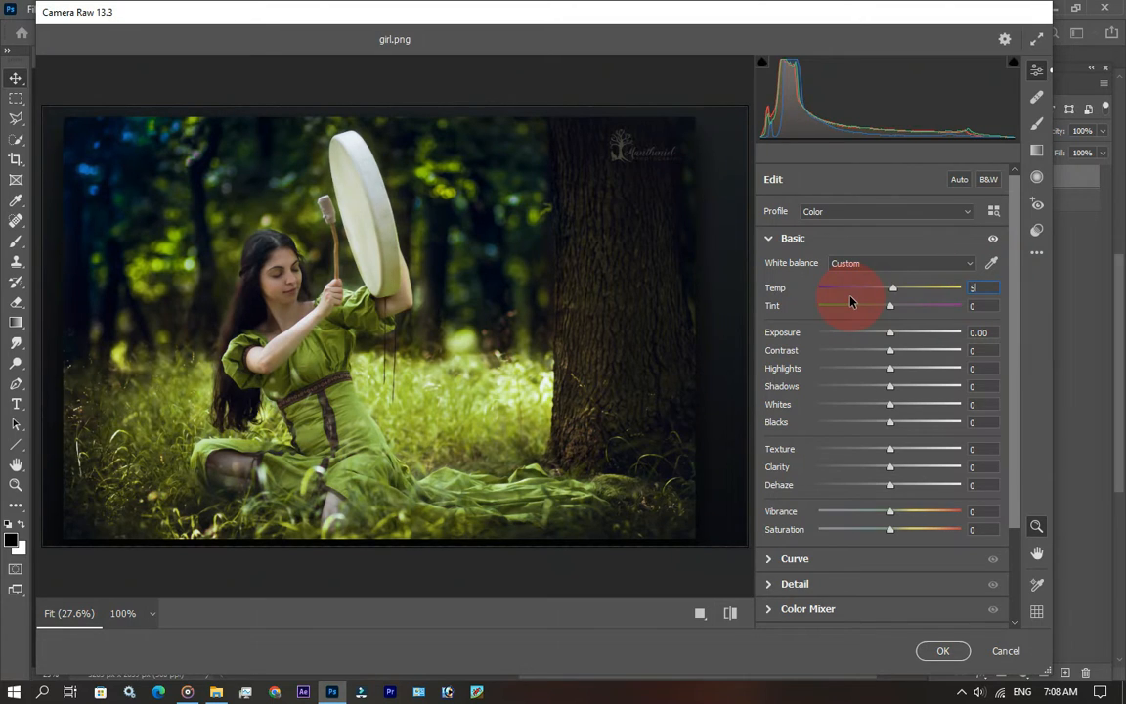
Set the Exposure to +0.15 in the Basic adjustments.
click(894, 336)
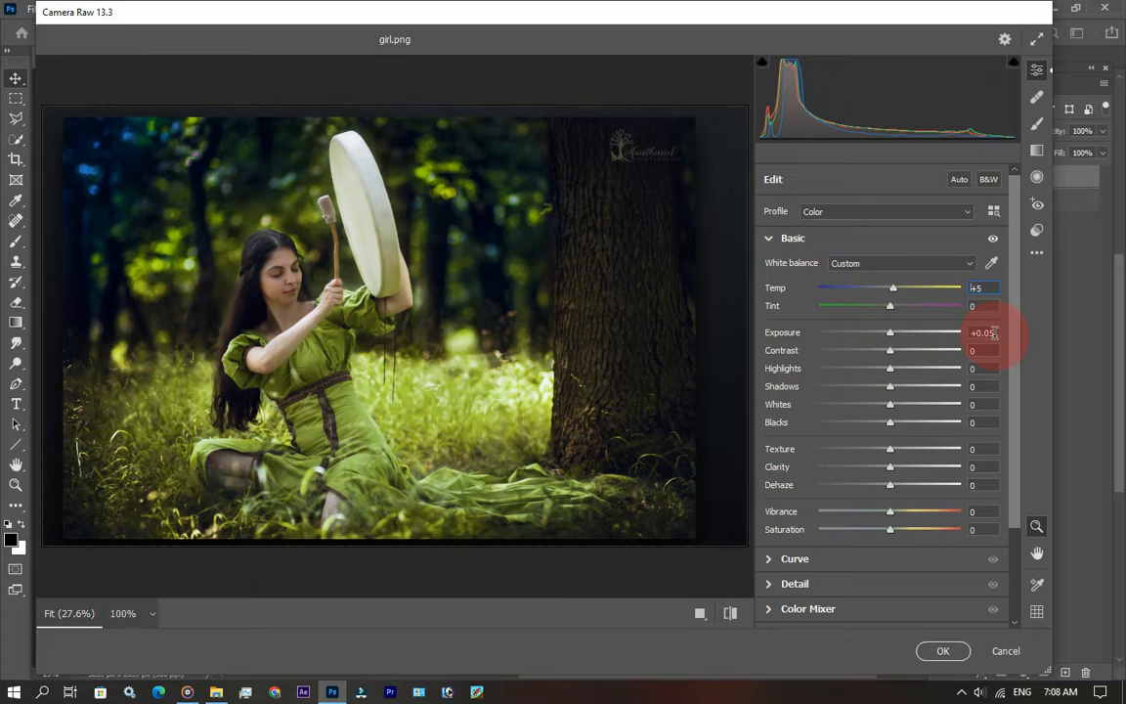
click(993, 334)
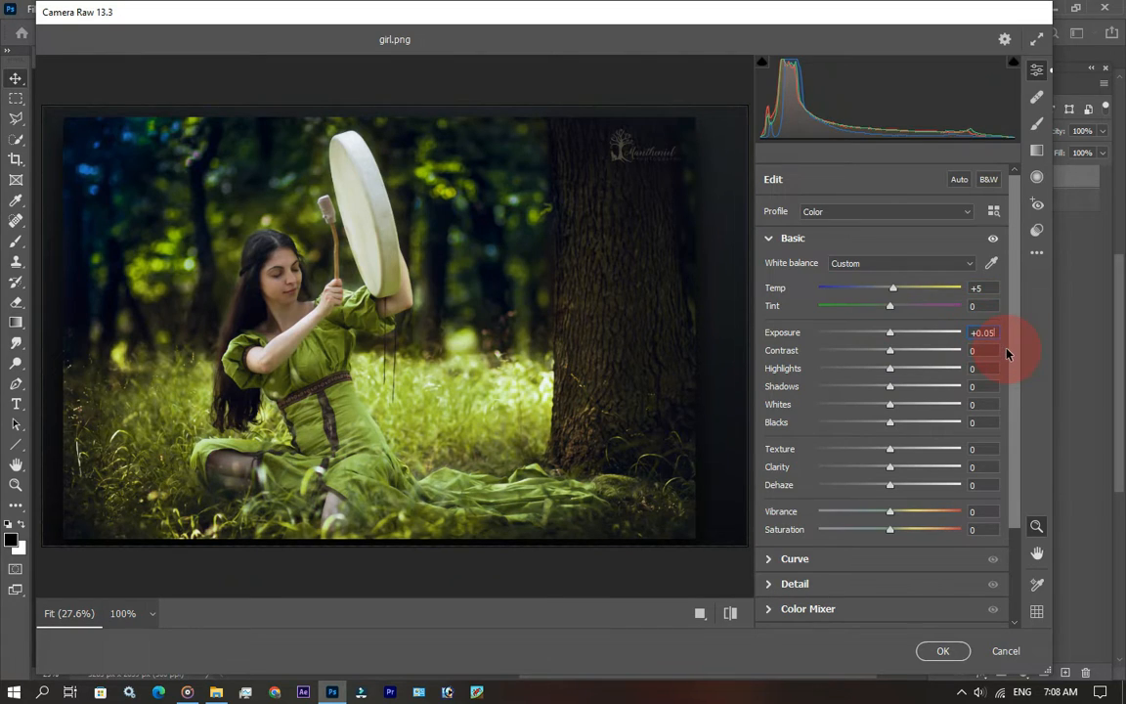
key(BackSpace)
text(15)
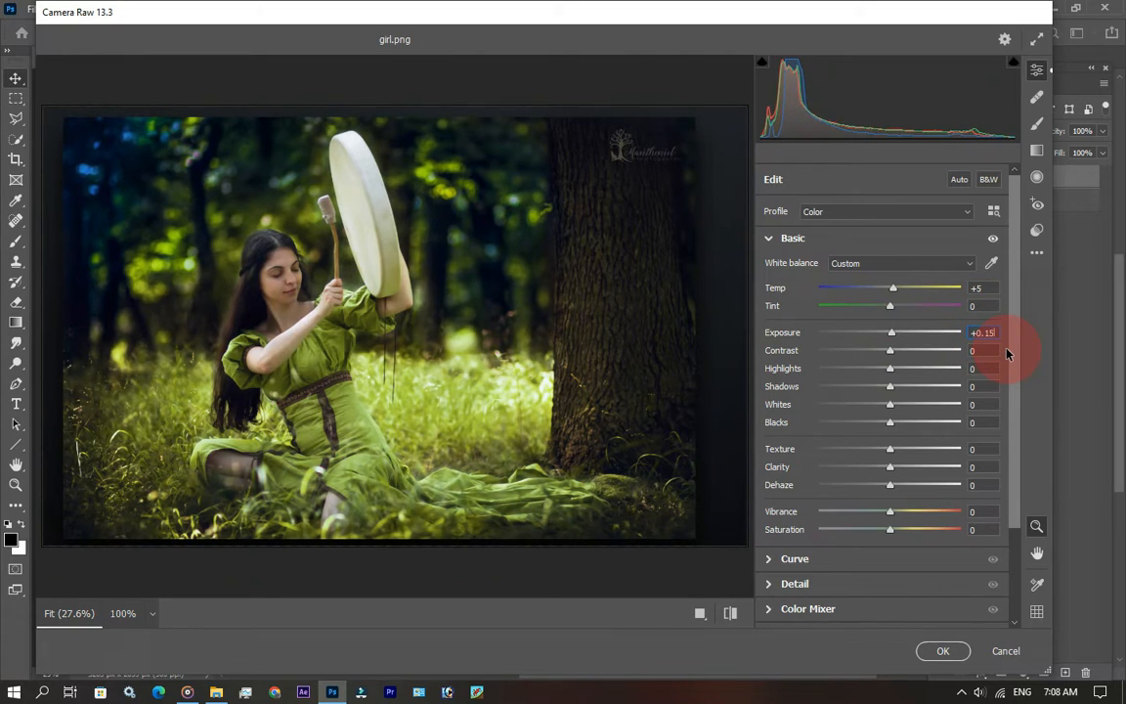
Set the Contrast to +35 in the Basic adjustments.
click(974, 349)
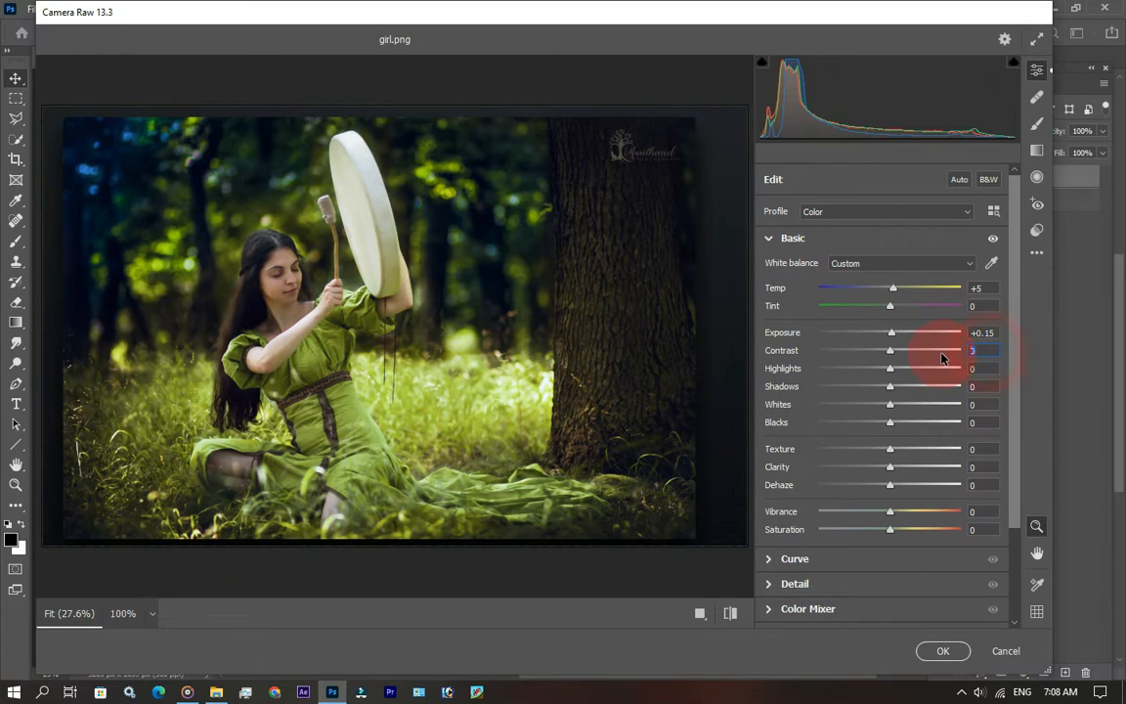
text(40)
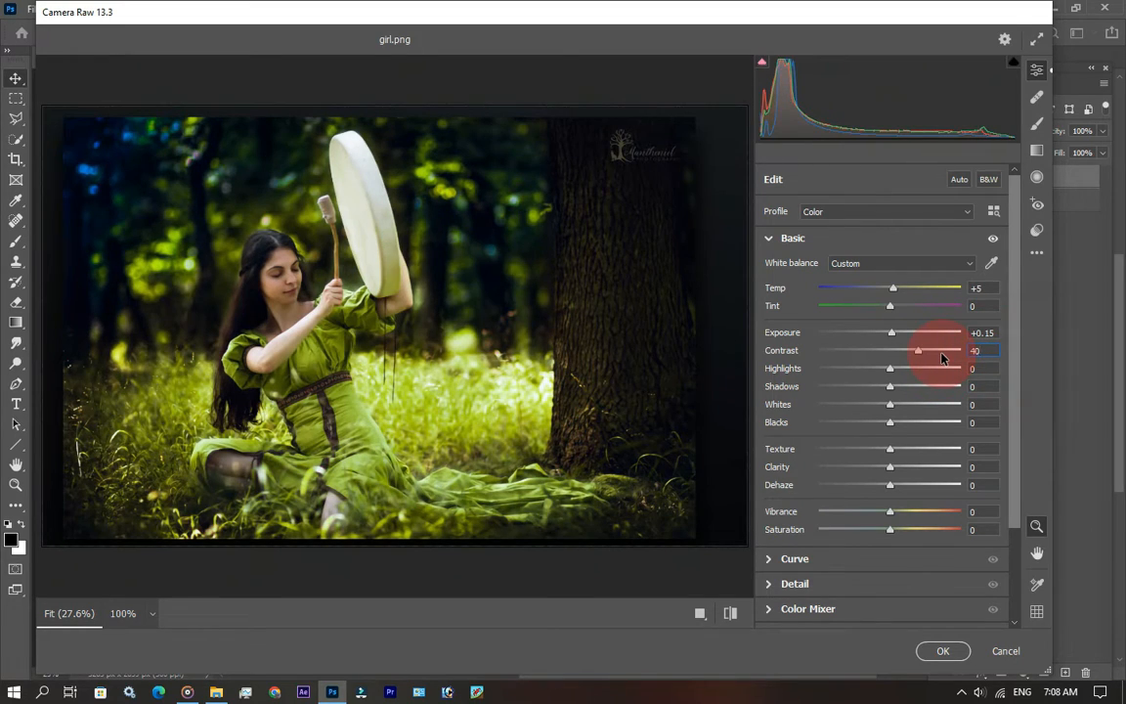
drag(989, 351, 911, 355)
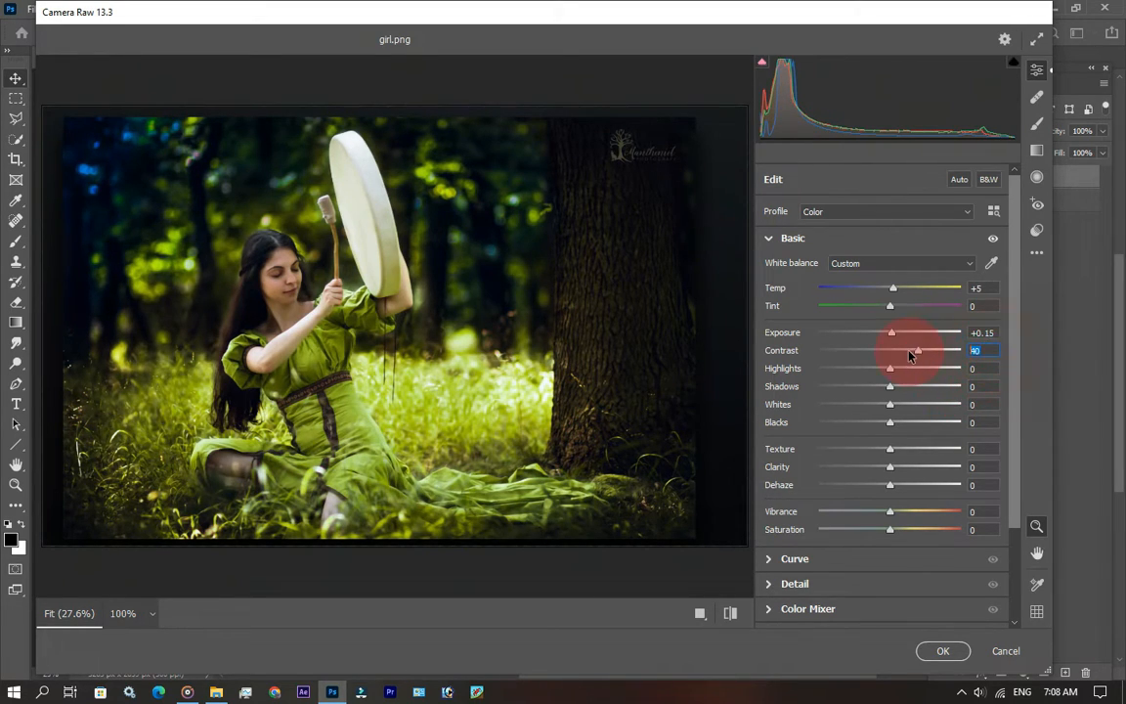
text(35)
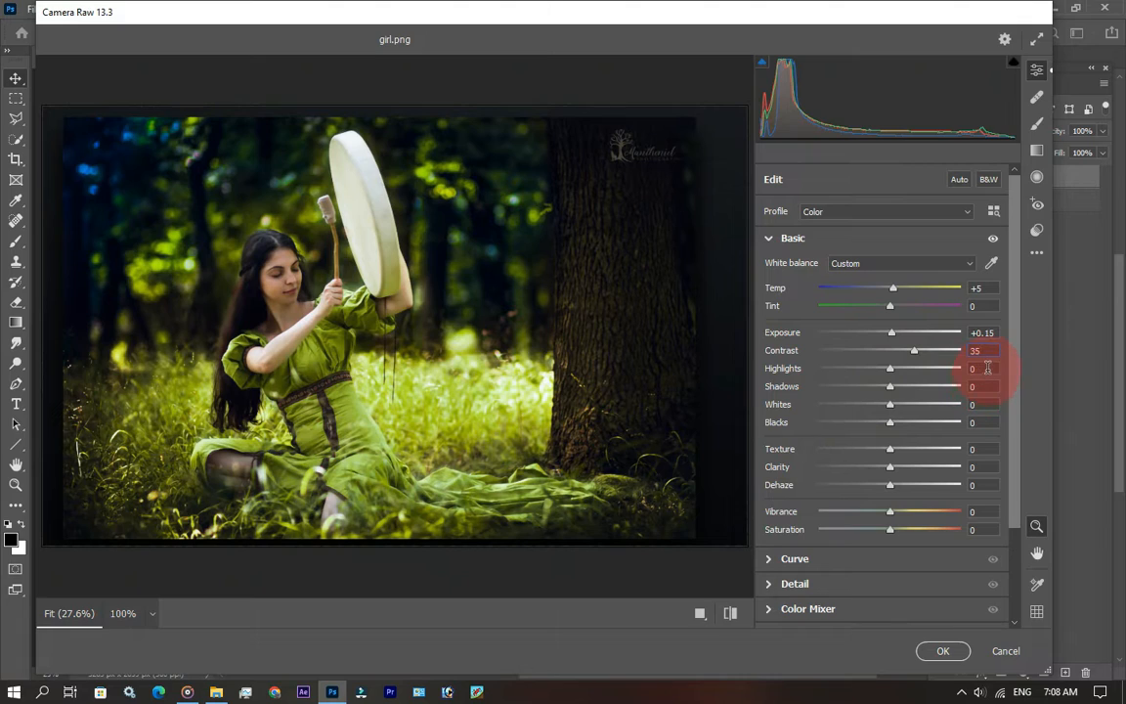
Adjust the tonal values in the Basic adjustments: Highlights +30, Shadows -20 and Blacks +50.
click(988, 368)
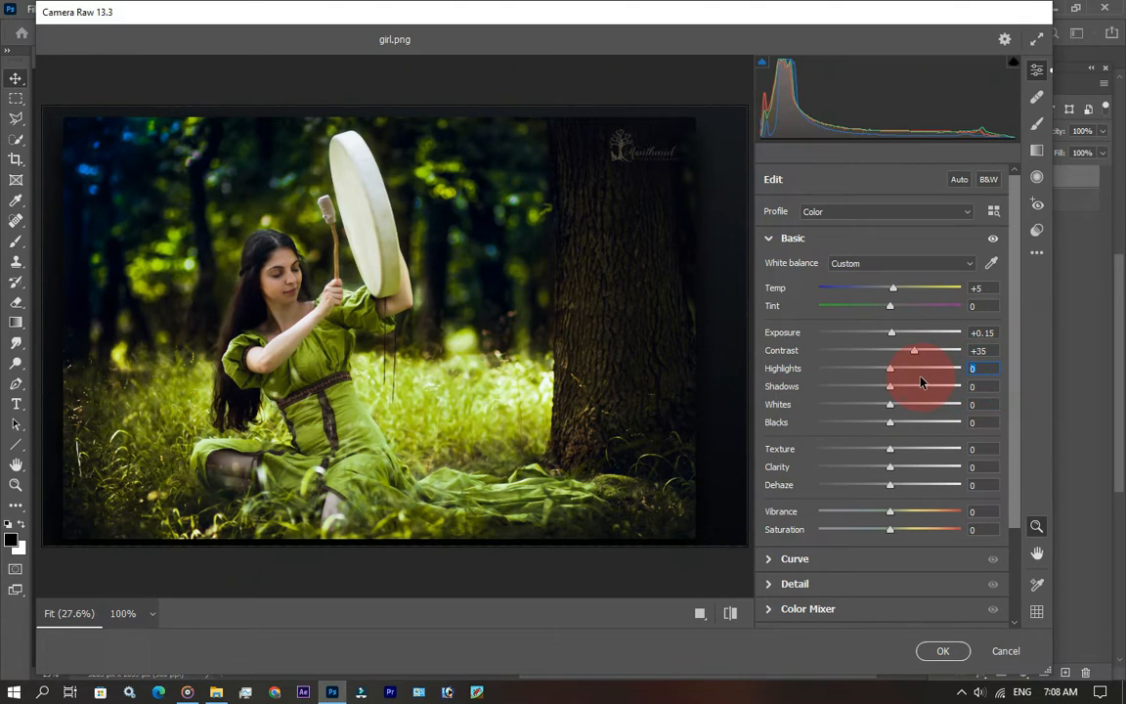
text(30)
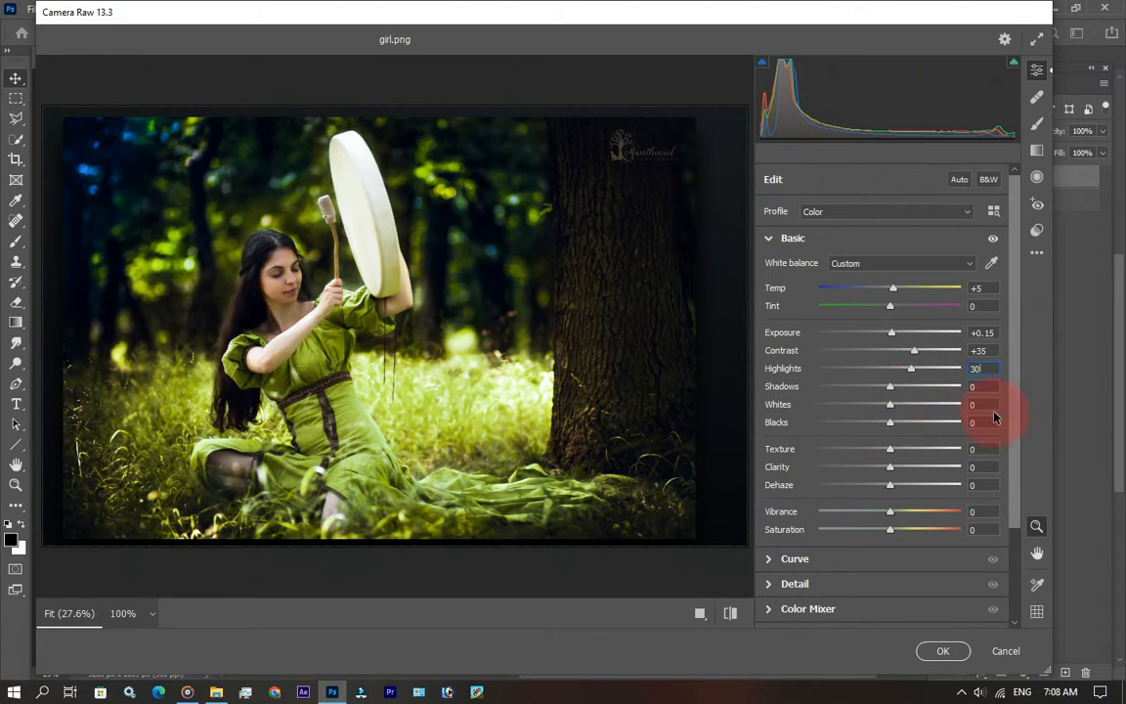
click(984, 386)
text(-20)
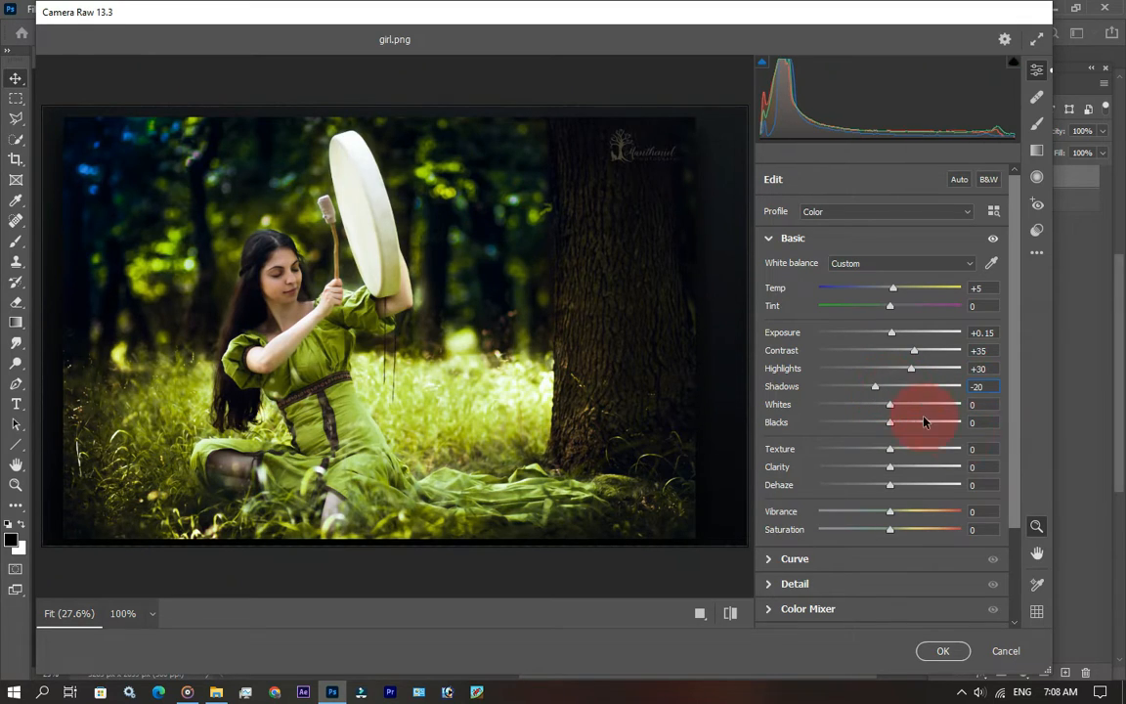
click(991, 422)
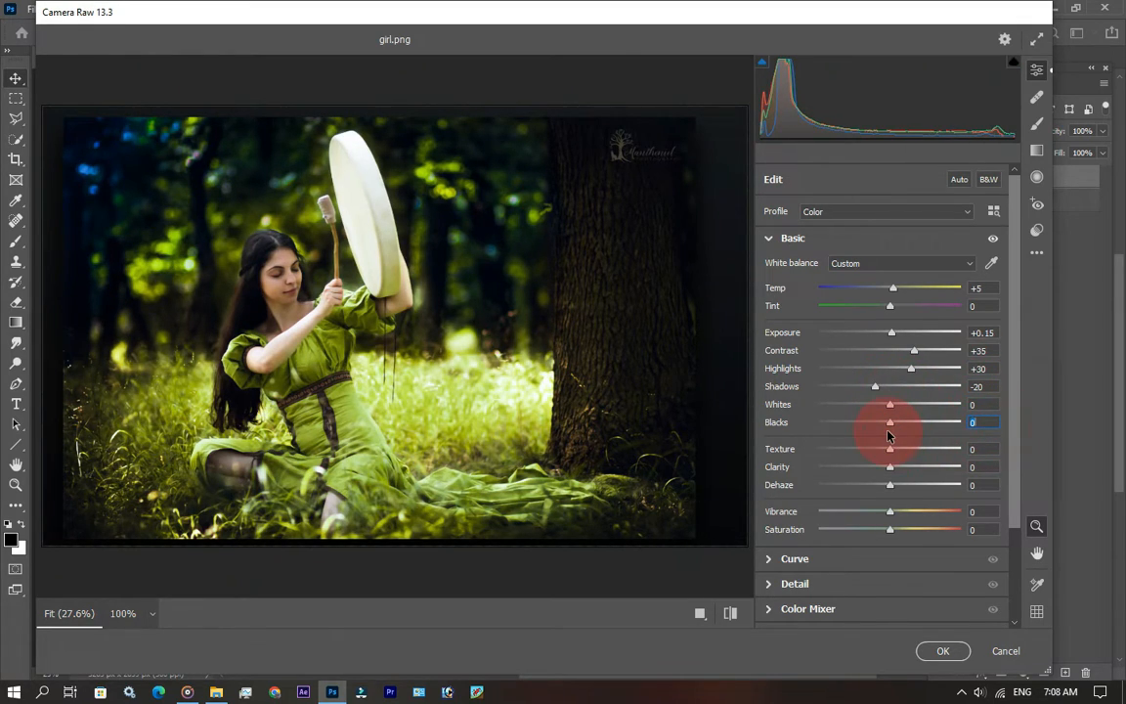
text(50)
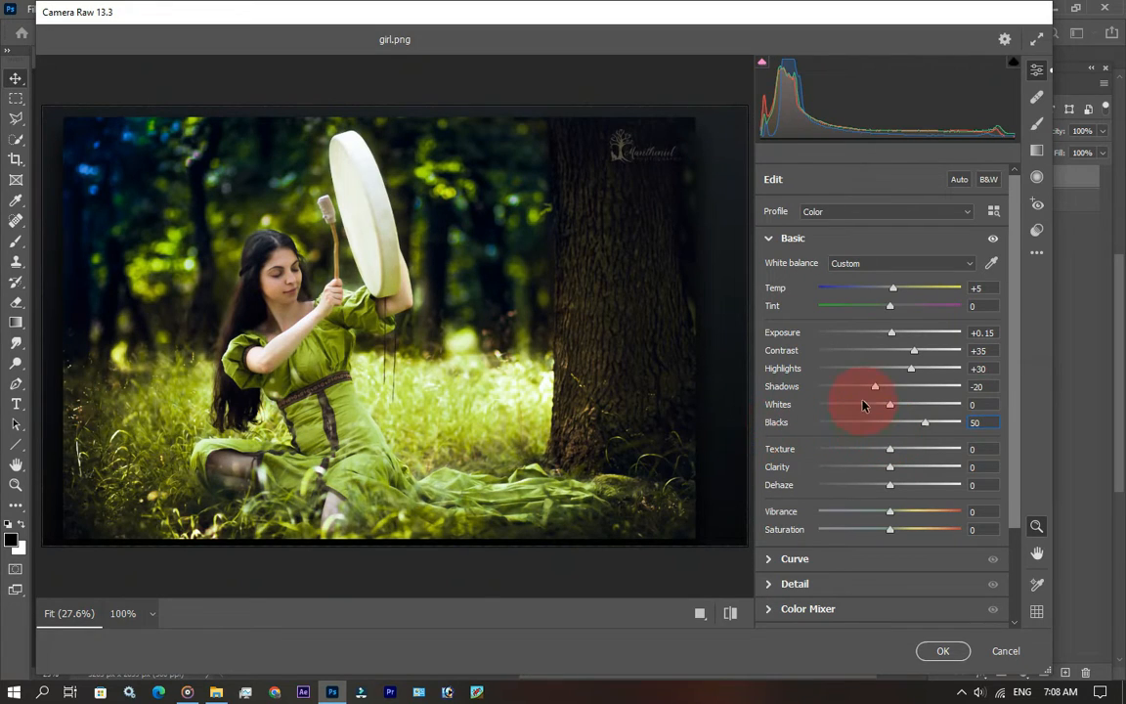
Set both Dehaze and Vibrance to +25 in the Basic adjustments.
click(988, 485)
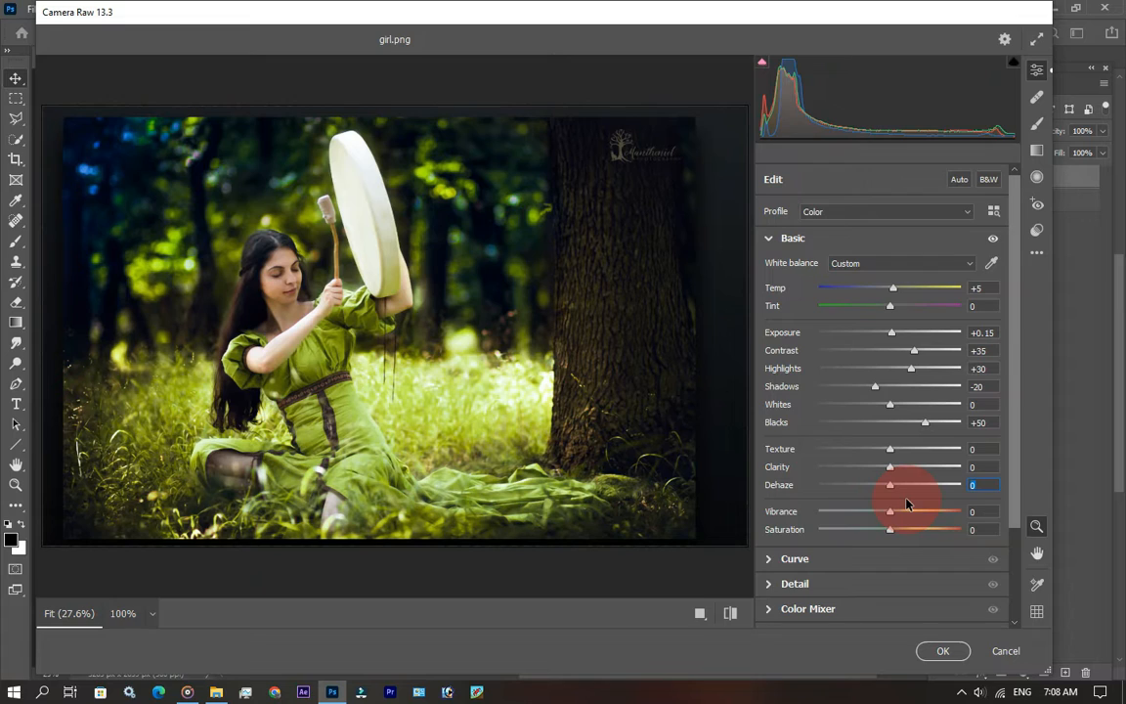
text(25)
key(Tab)
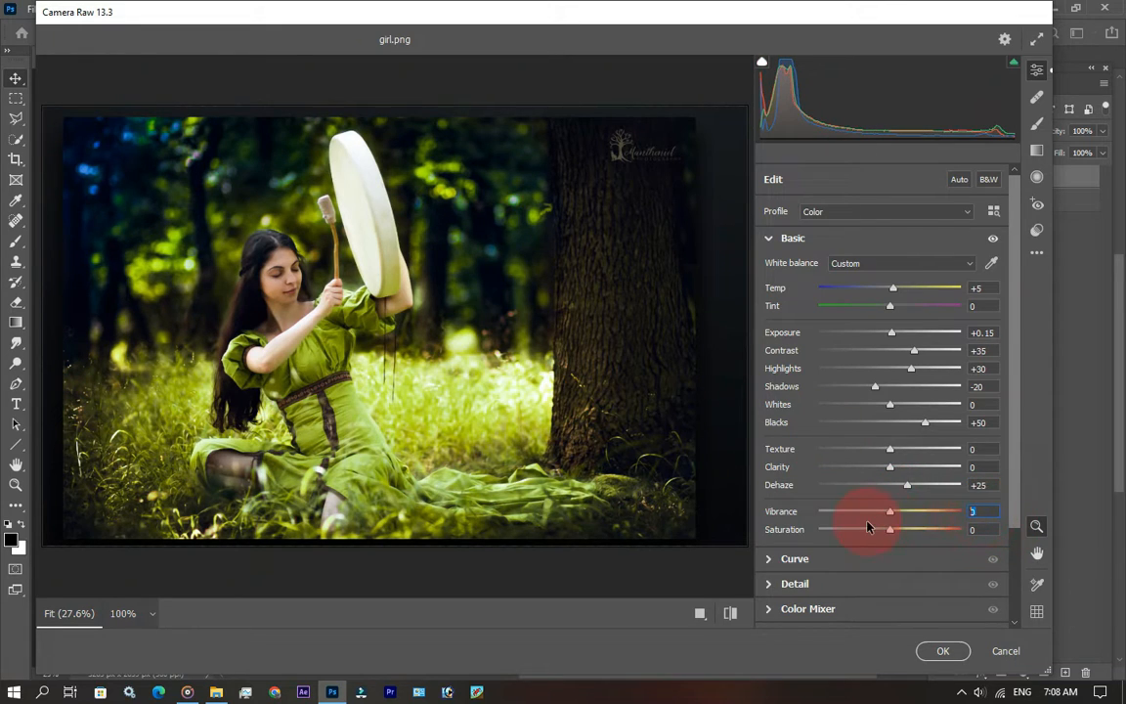
text(25)
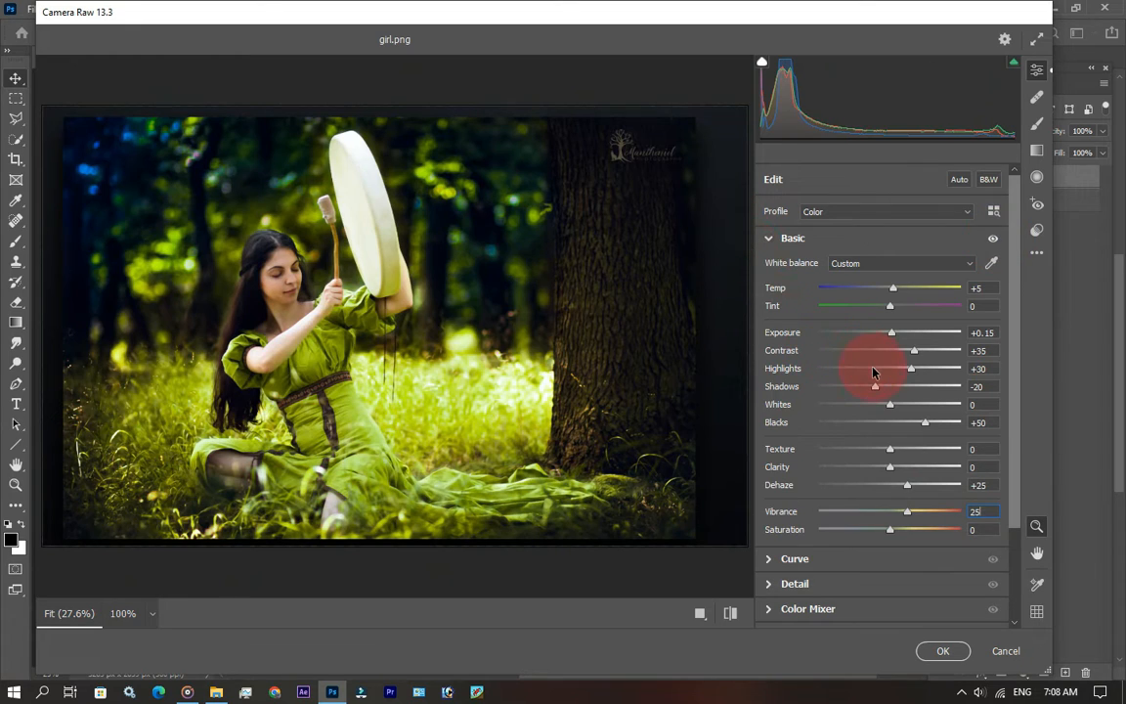
Set the luminance of the Greens to +25 in the Color Mixer.
scroll(873, 372, down, 2)
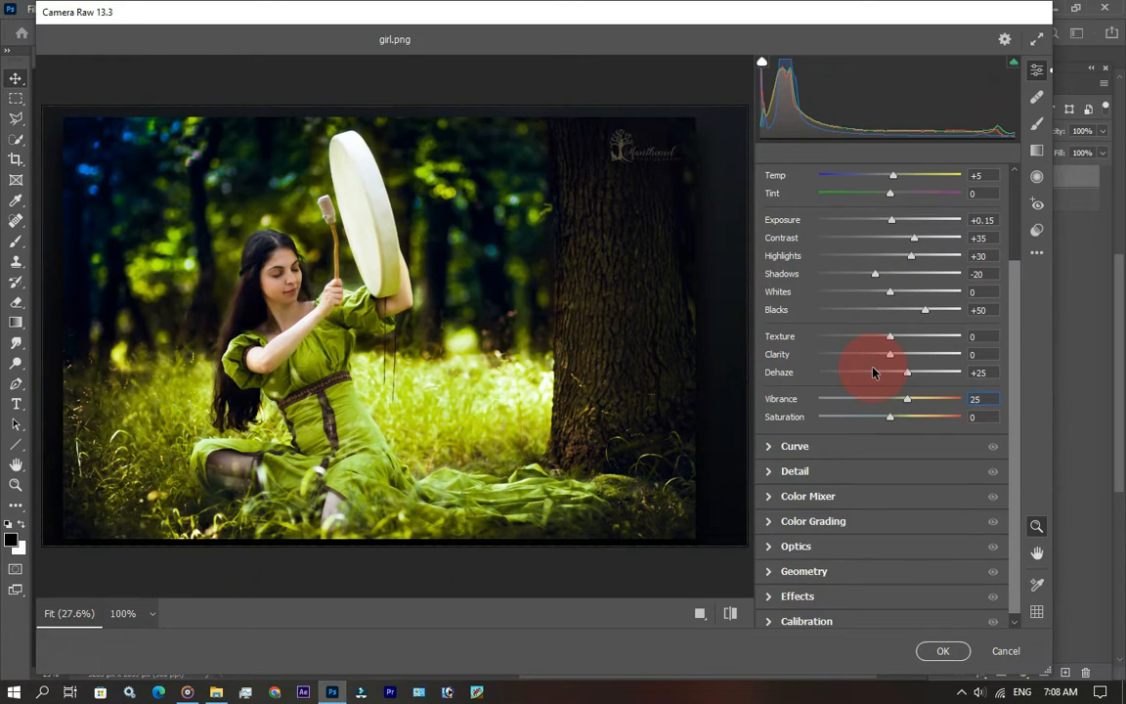
click(810, 497)
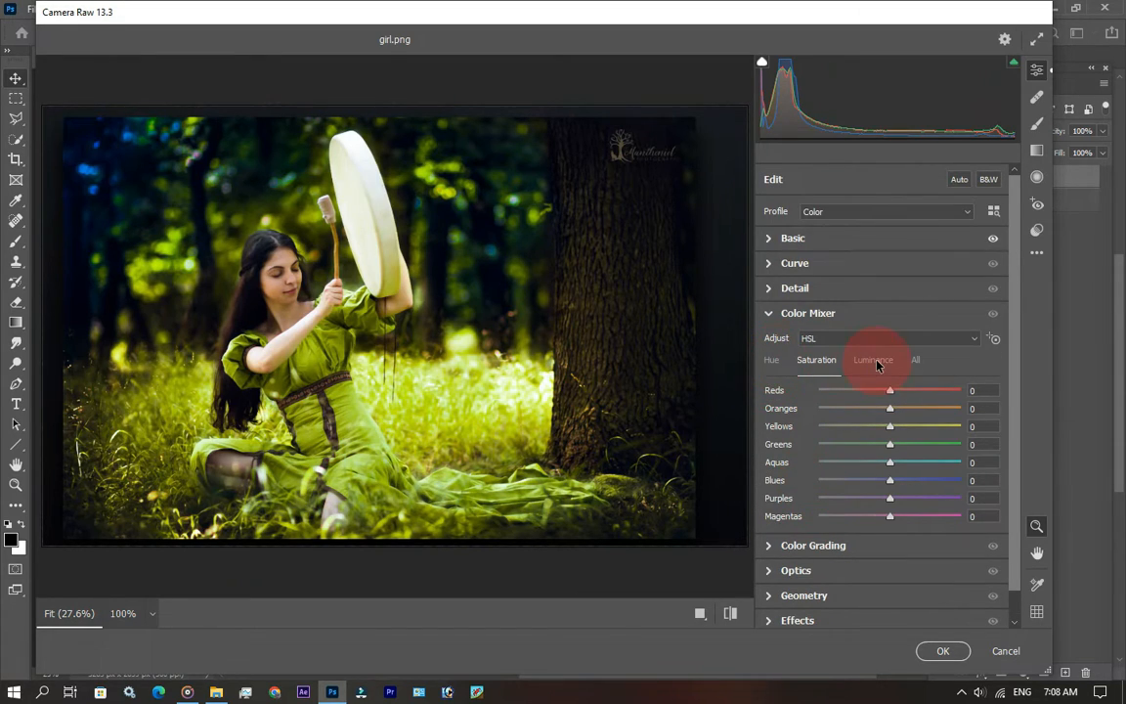
click(873, 360)
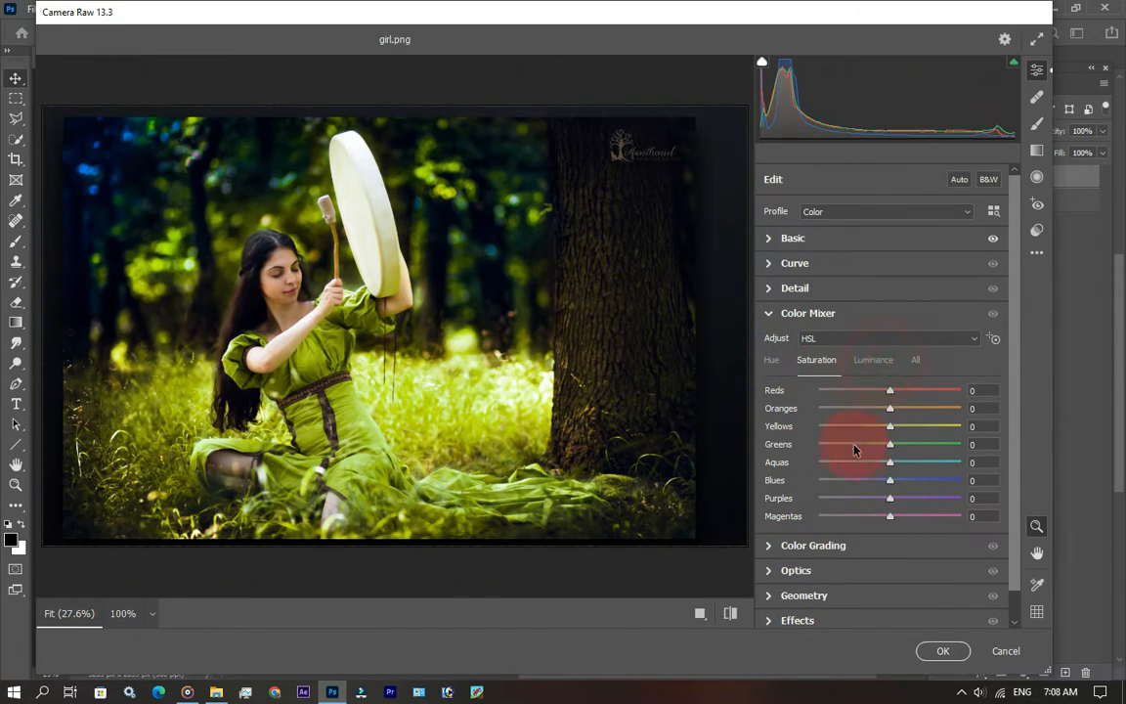
click(990, 444)
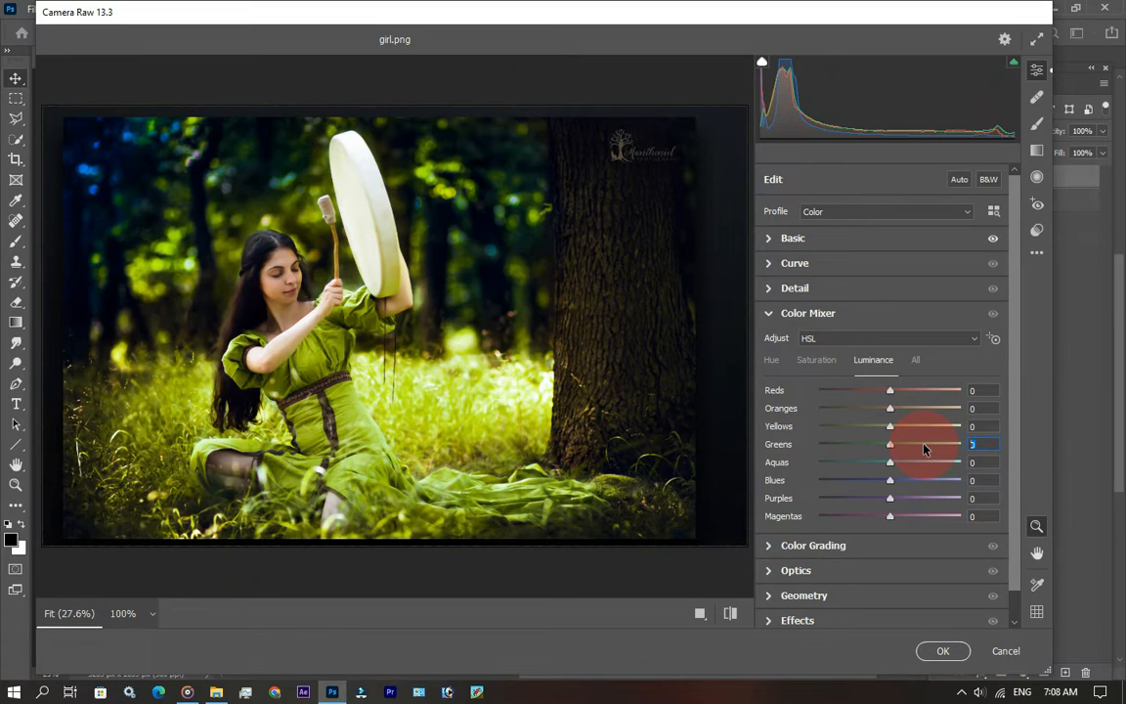
text(25)
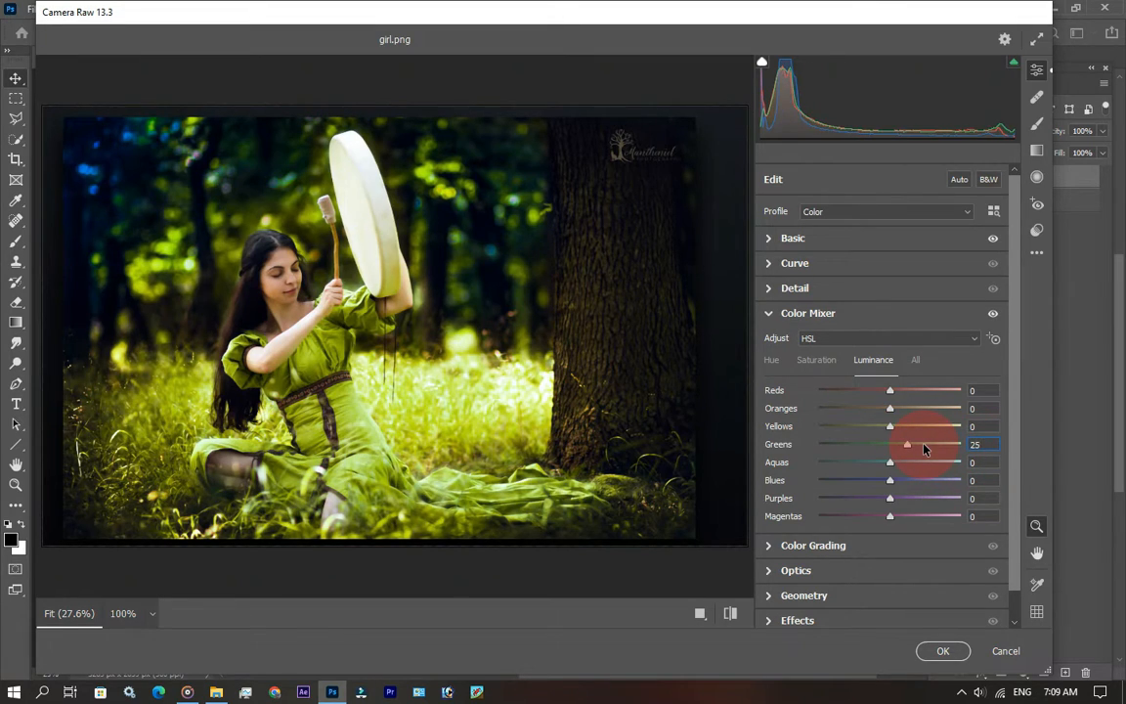
Set the hue of the Oranges to -8 and of the Yellows and Greens to -100 in the Color Mixer.
click(772, 360)
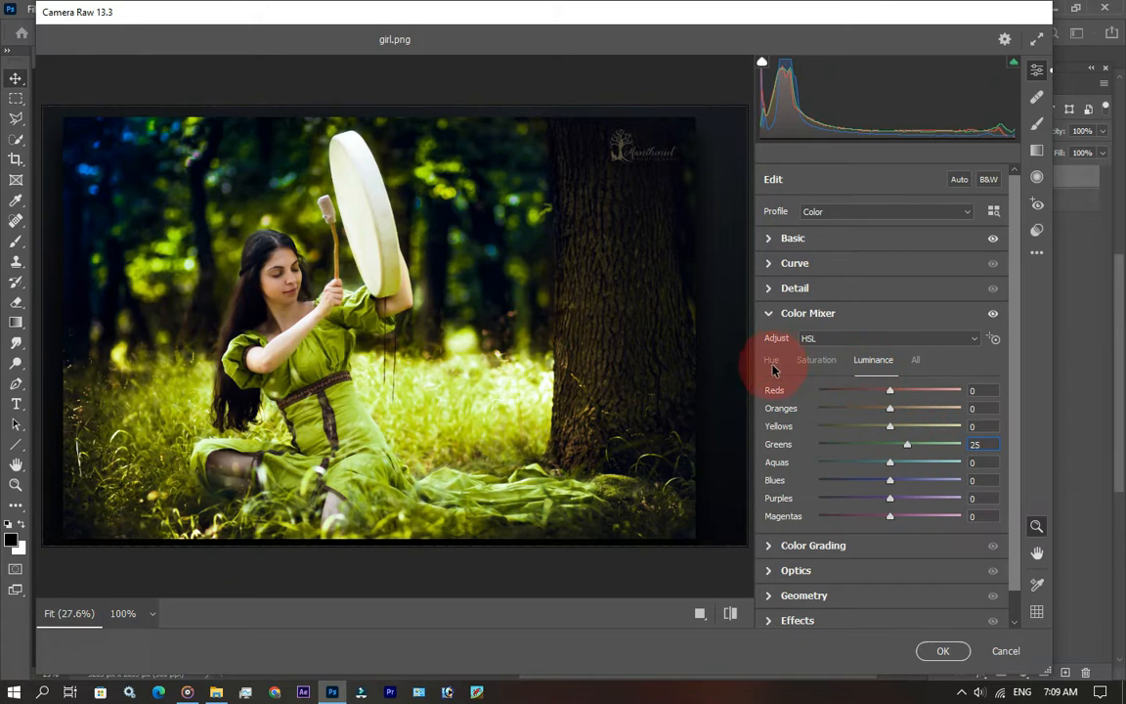
click(988, 408)
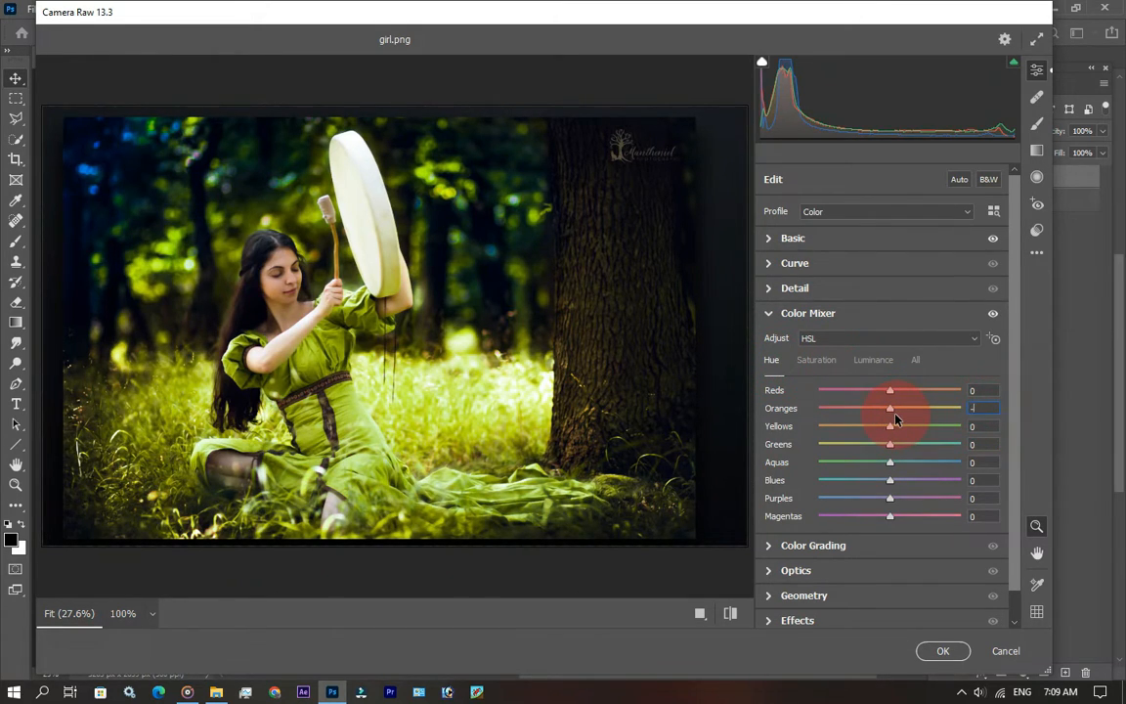
text(-8)
click(885, 427)
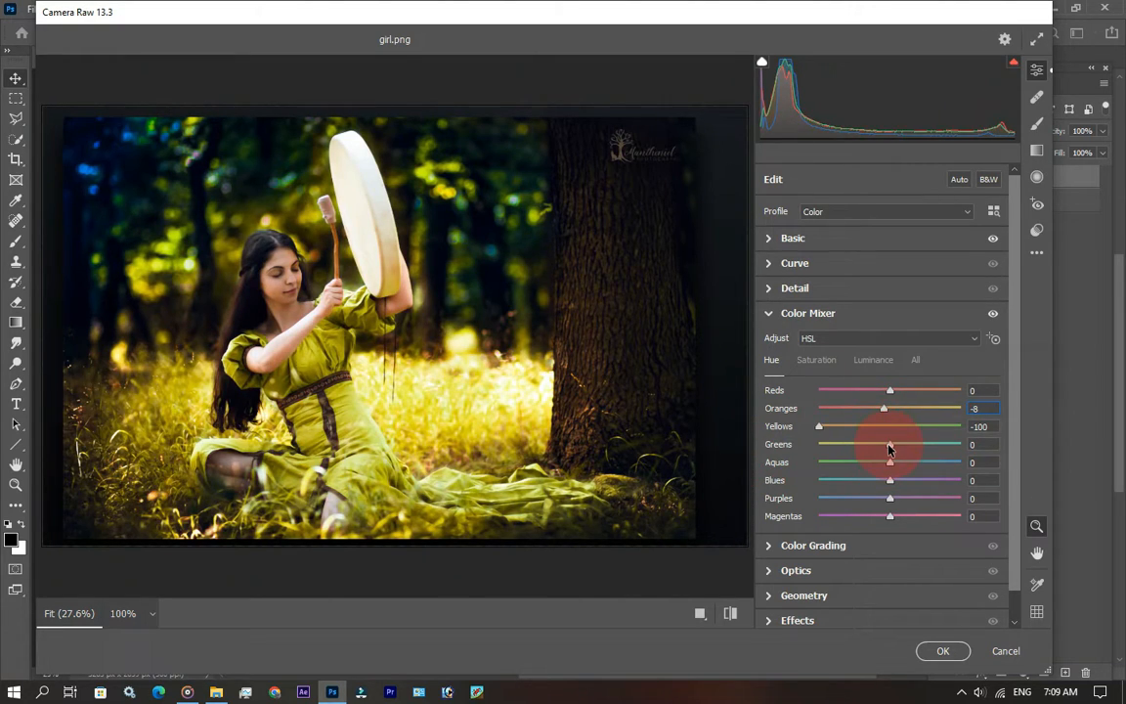
drag(890, 449, 814, 446)
Set the hue of both the Aquas and the Blues to -100 in the Color Mixer.
click(985, 462)
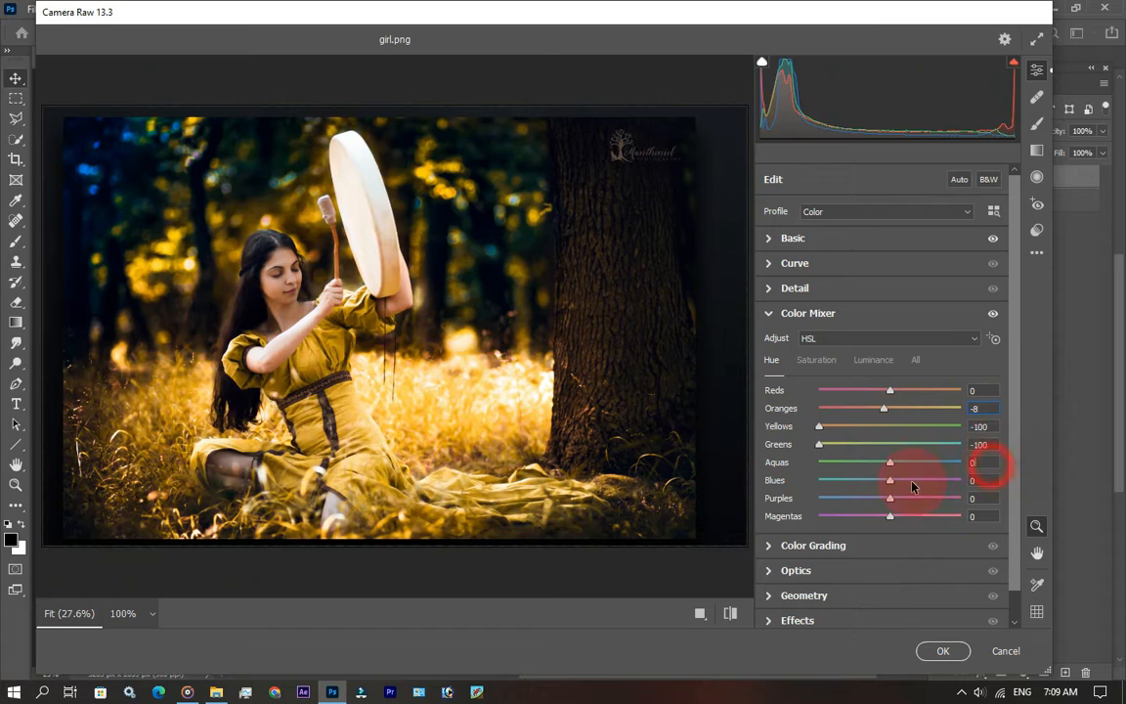
text(-100)
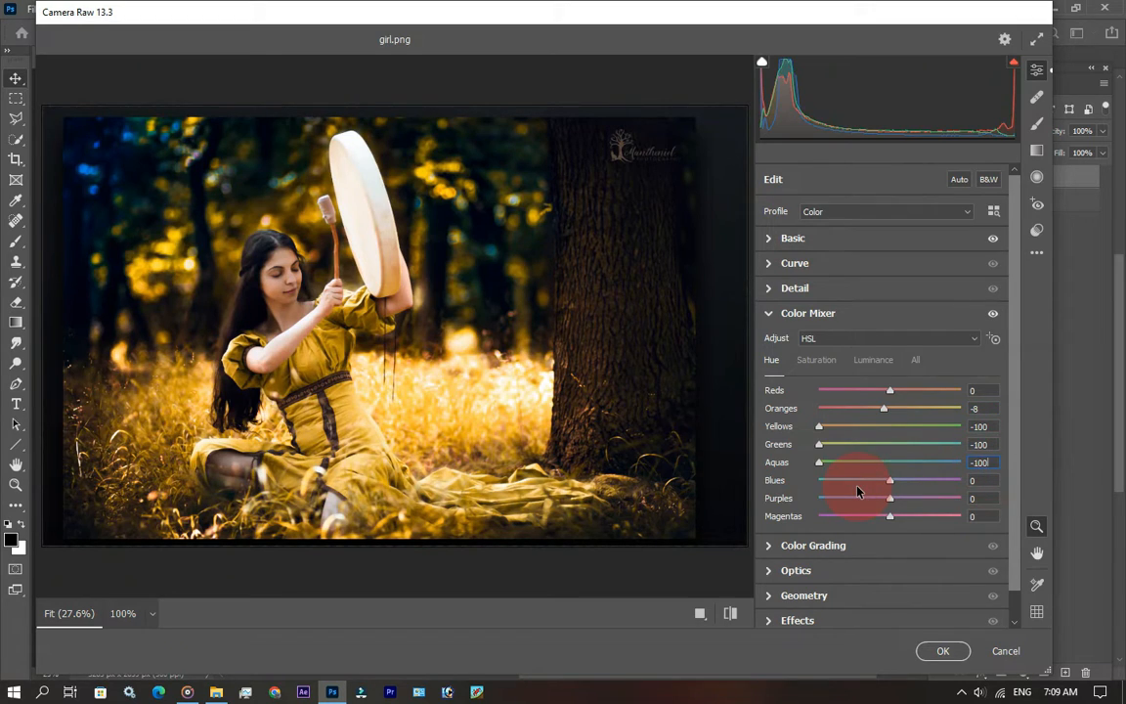
key(Return)
click(981, 480)
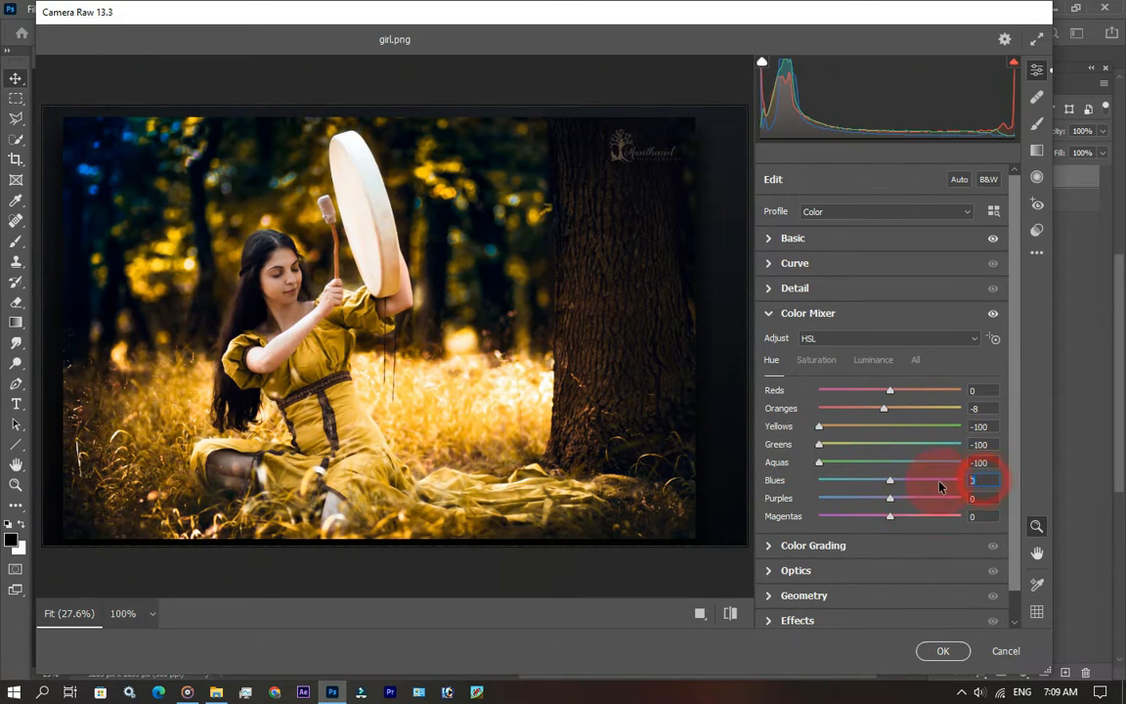
text(-100)
key(Return)
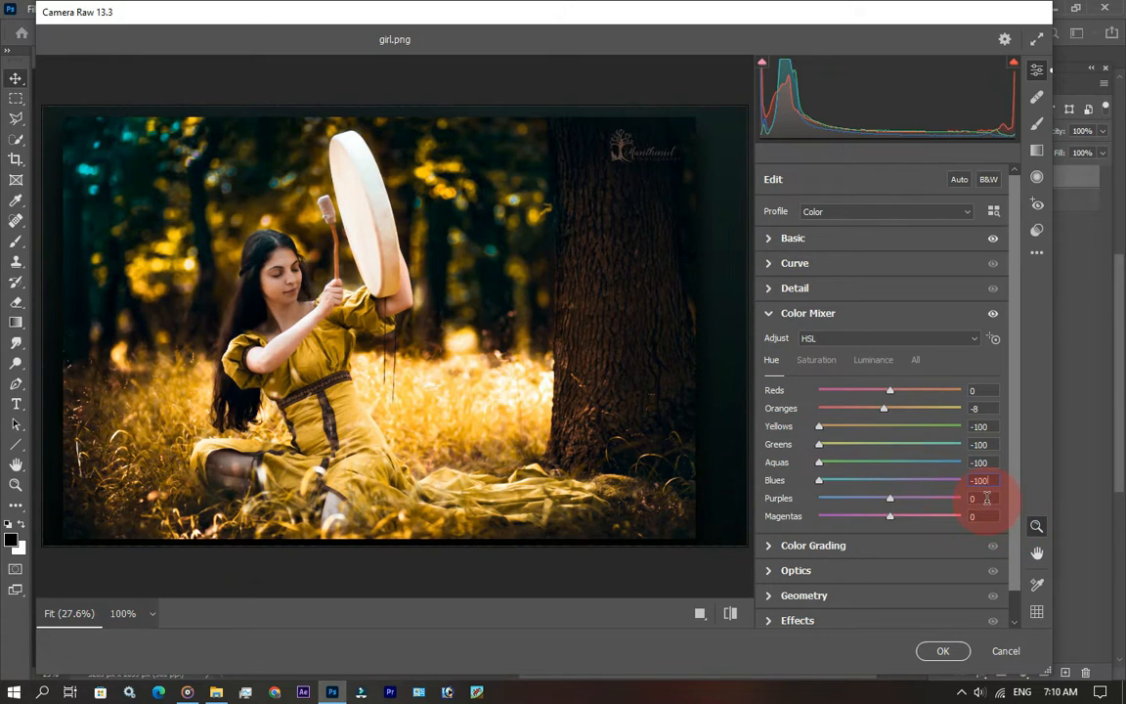
Set the hue of both the Purples and the Magentas to -100 in the Color Mixer.
click(982, 499)
text(100)
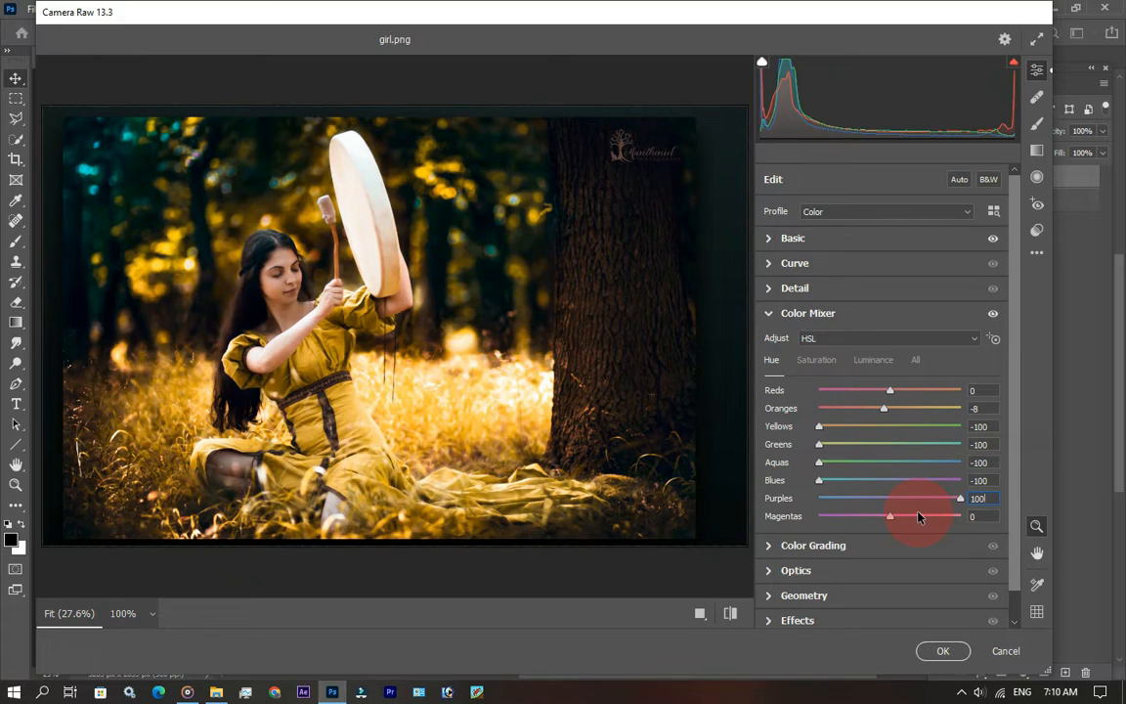
click(981, 516)
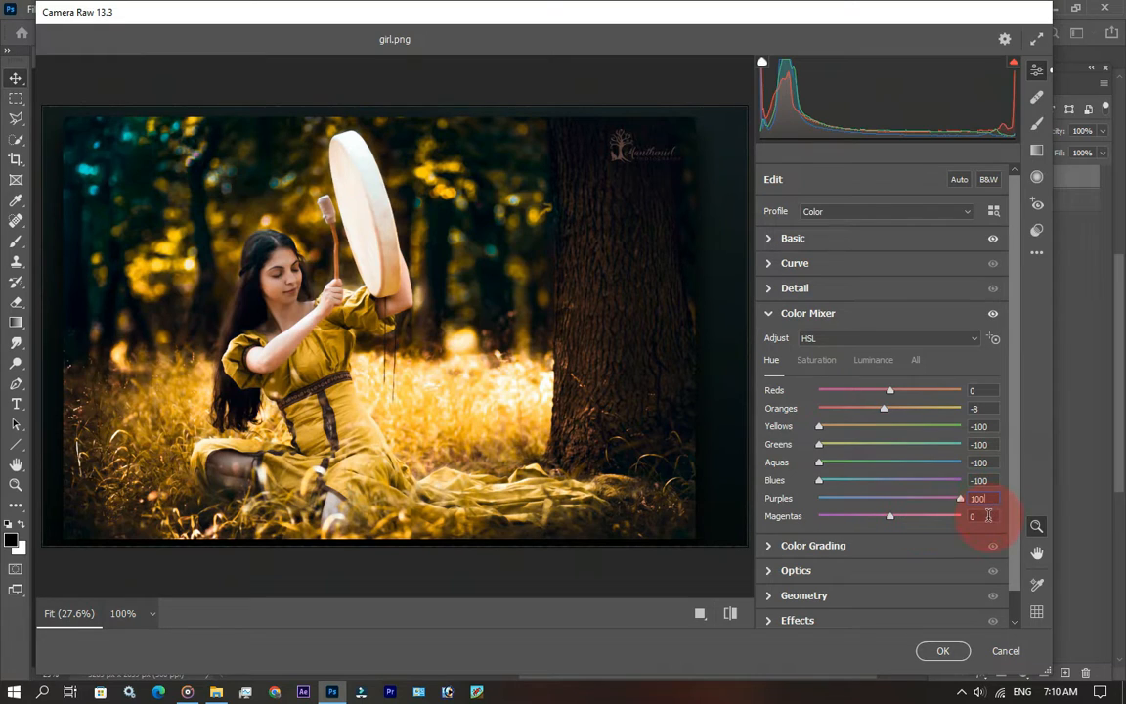
text(-)
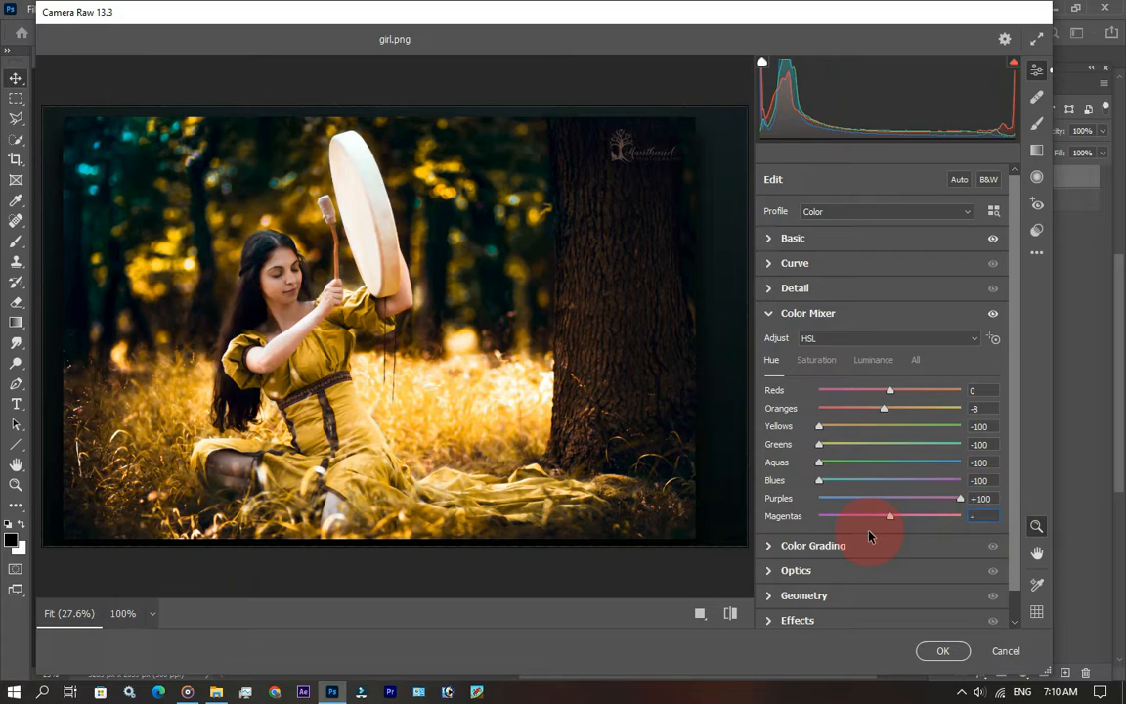
text(100)
click(990, 499)
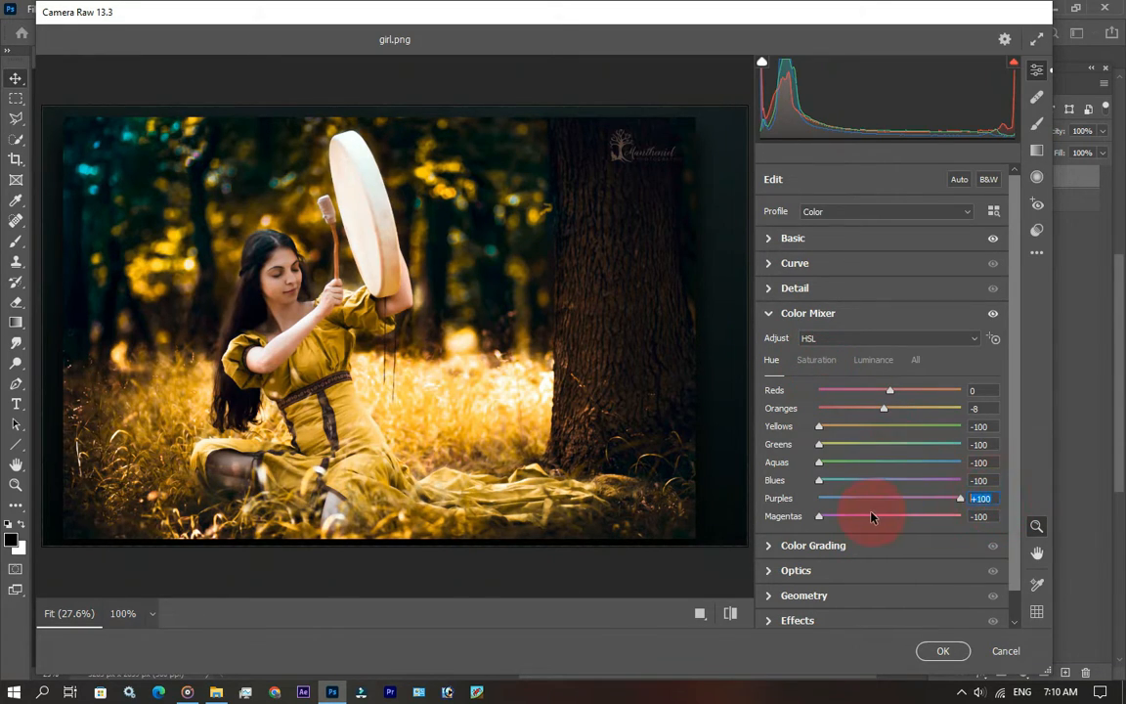
text(-100)
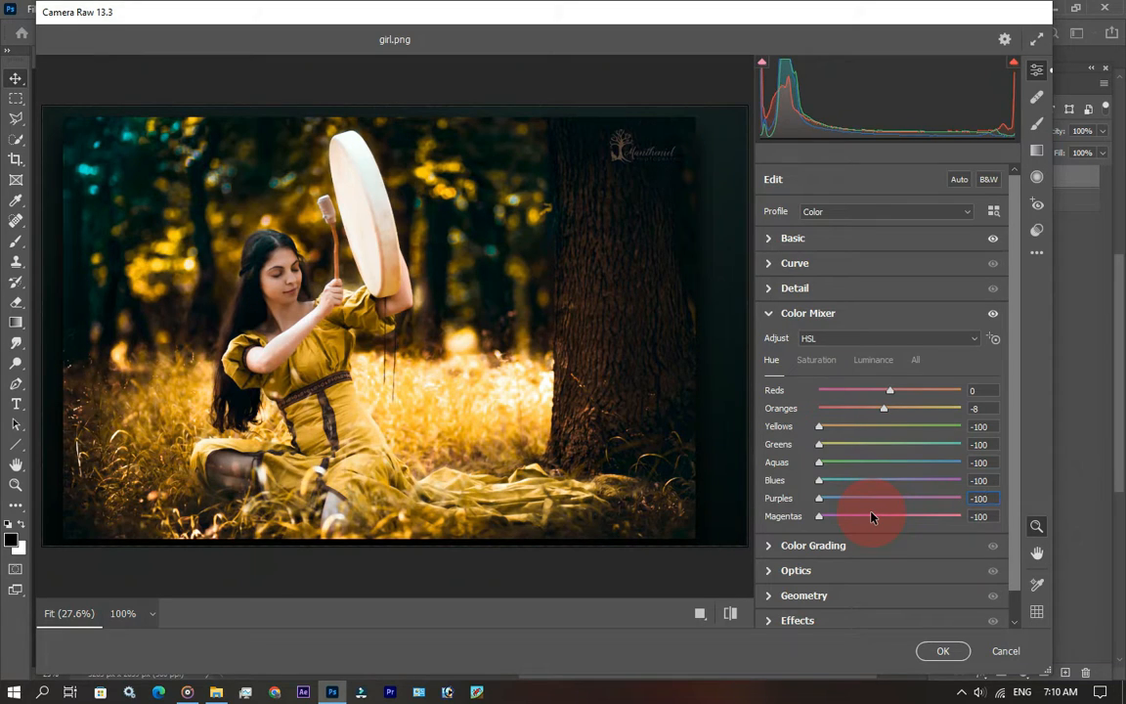
Set the saturation of both the Greens and the Yellows to -100 in the Color Mixer.
click(810, 362)
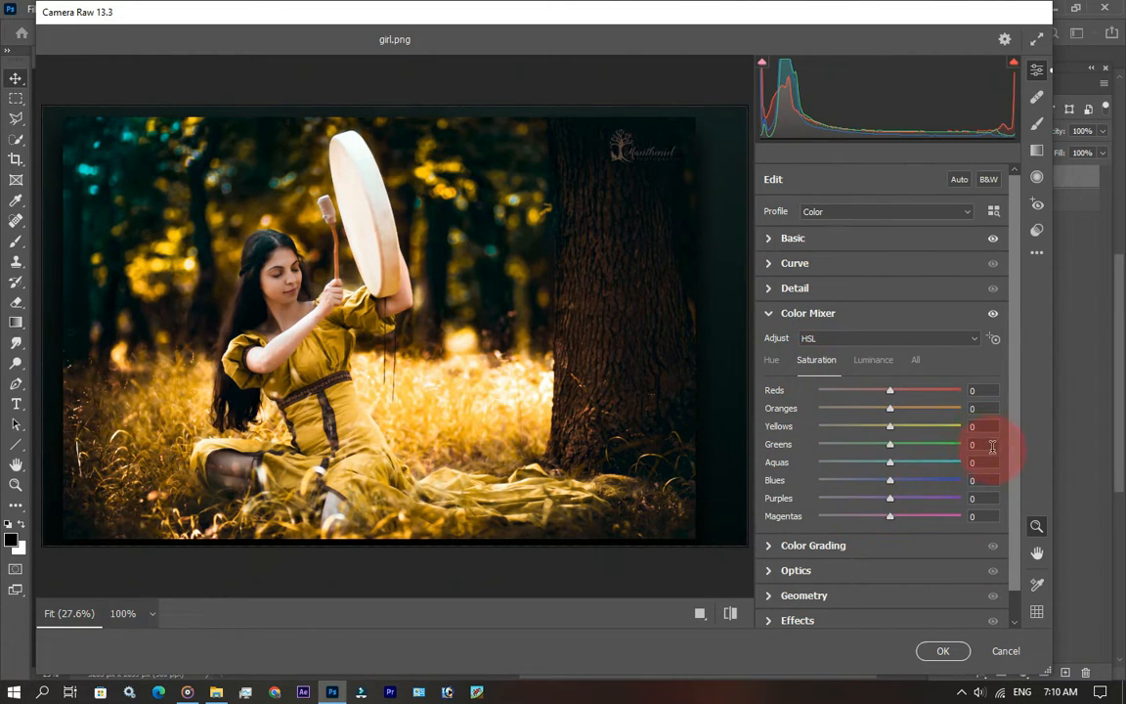
click(992, 445)
text(-100)
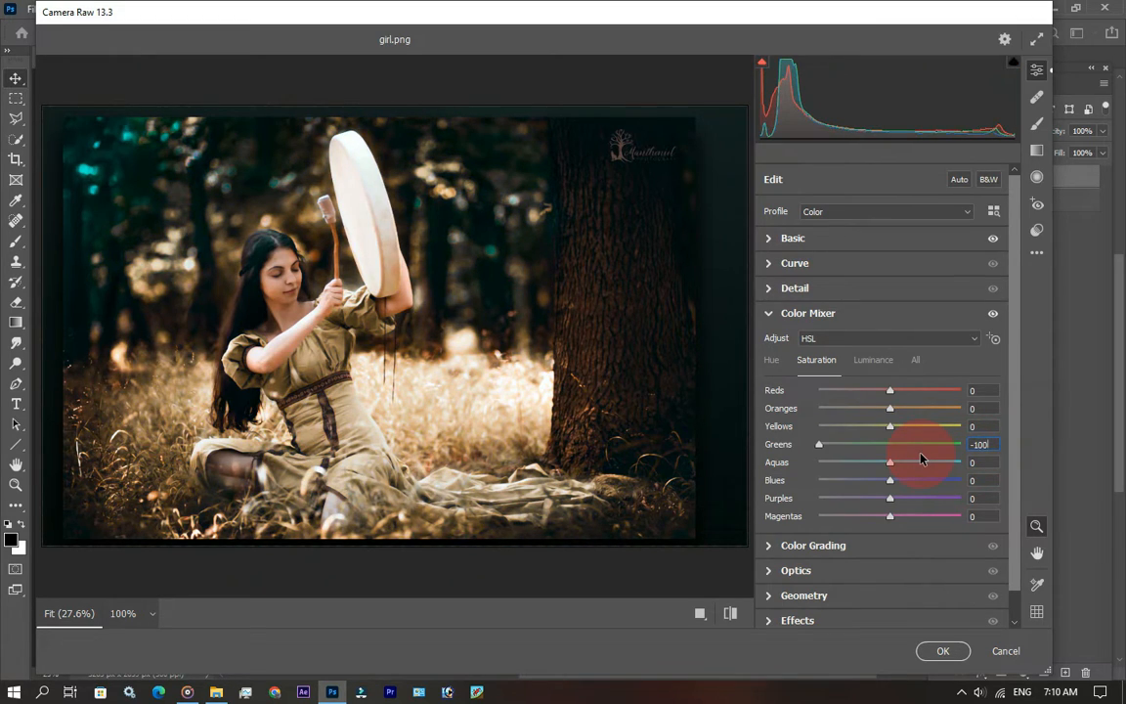
click(983, 426)
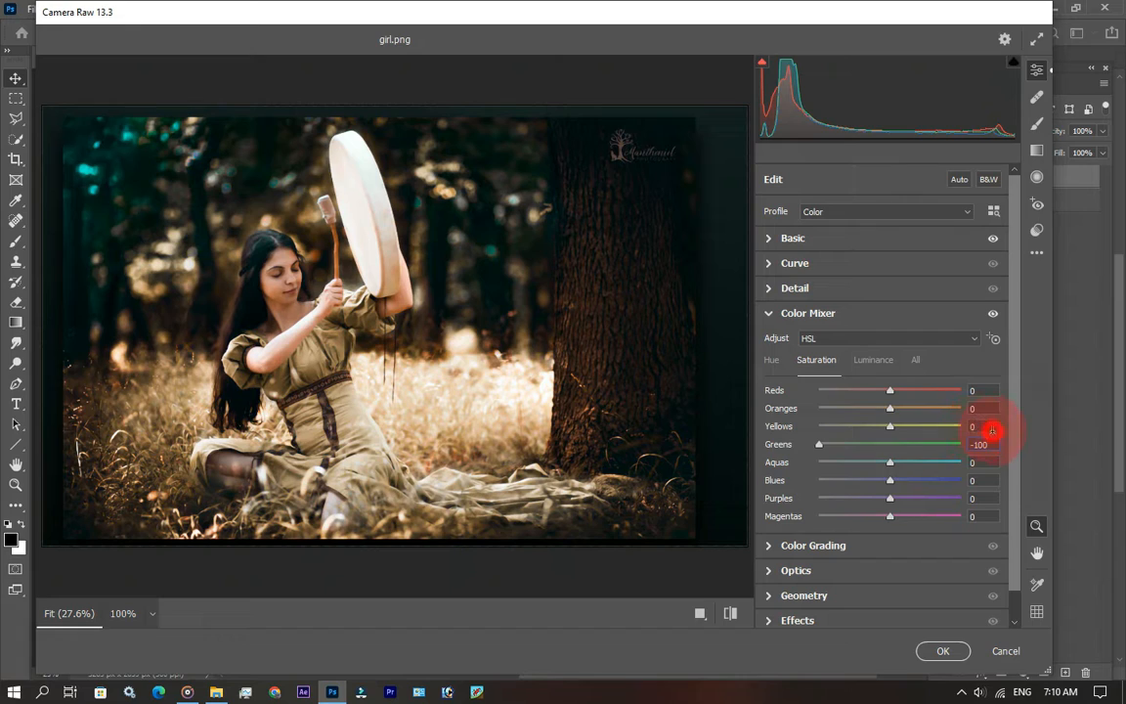
text(-100)
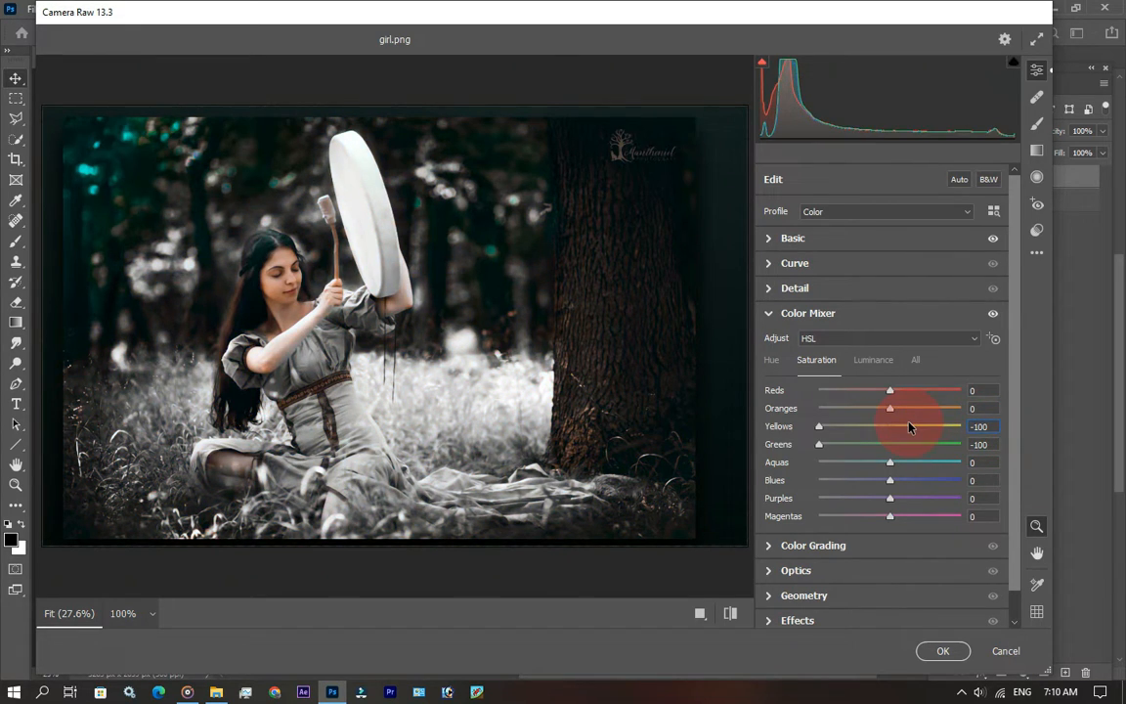
Set the saturation of the Aquas to -80 and of the Blues to -100 in the Color Mixer.
click(985, 466)
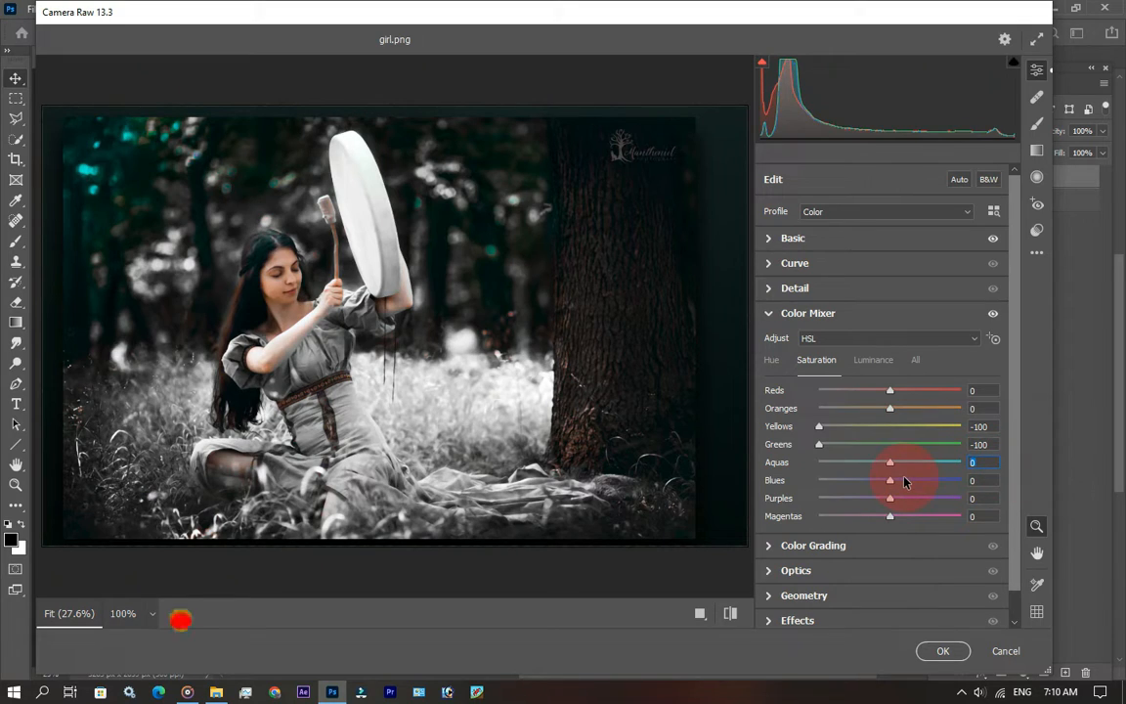
text(-)
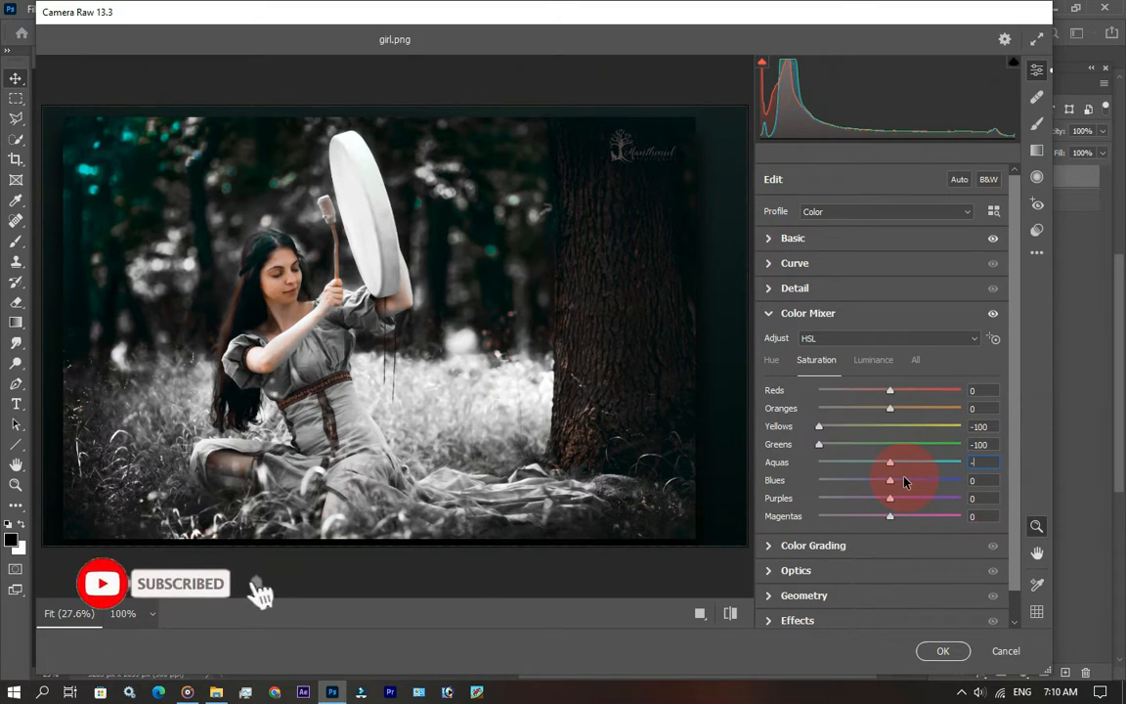
text(80)
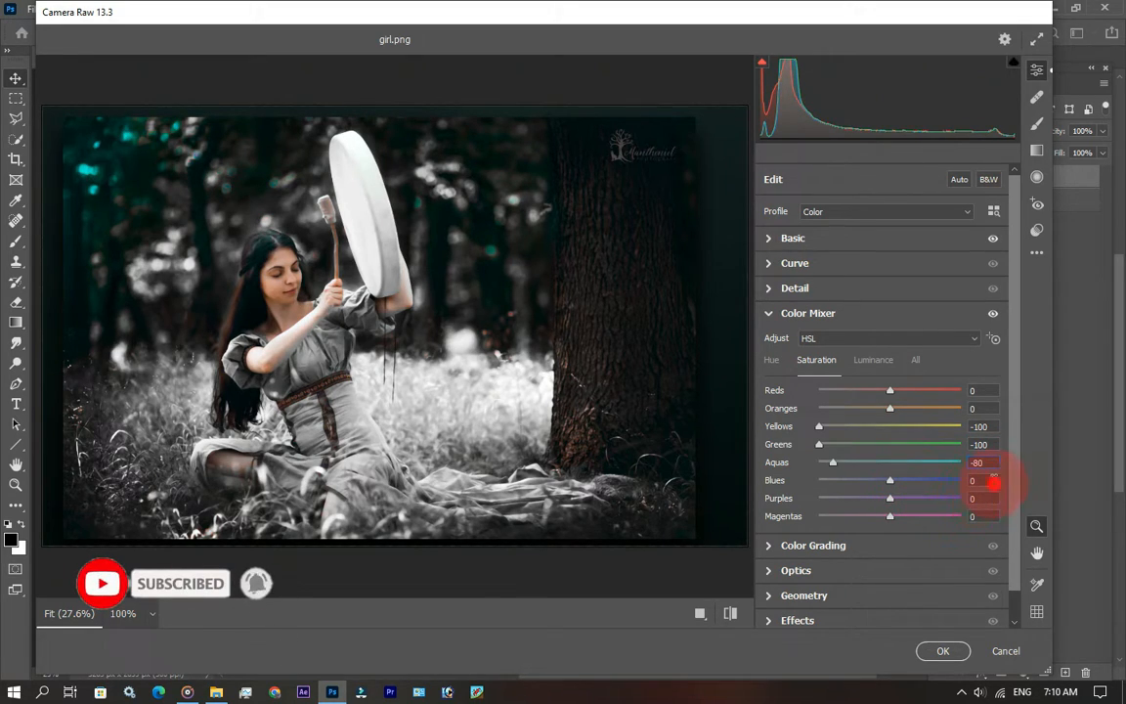
click(989, 482)
text(-100)
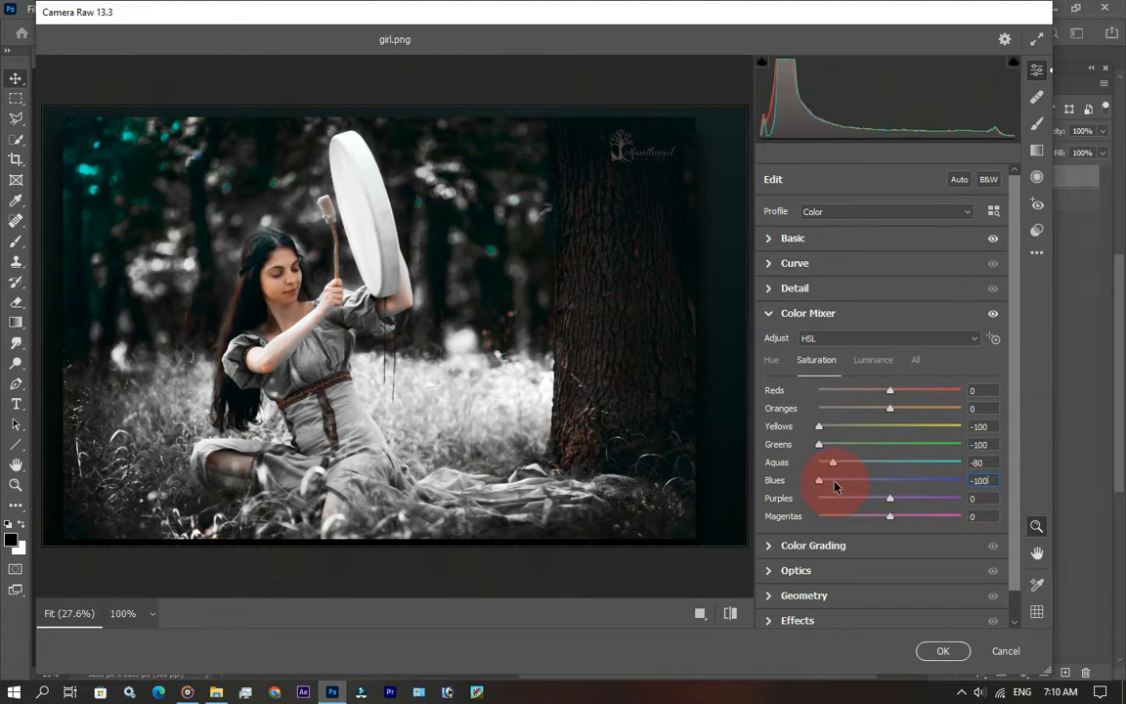
Set the saturation of both the Purples and the Magentas to -100 in the Color Mixer.
click(980, 498)
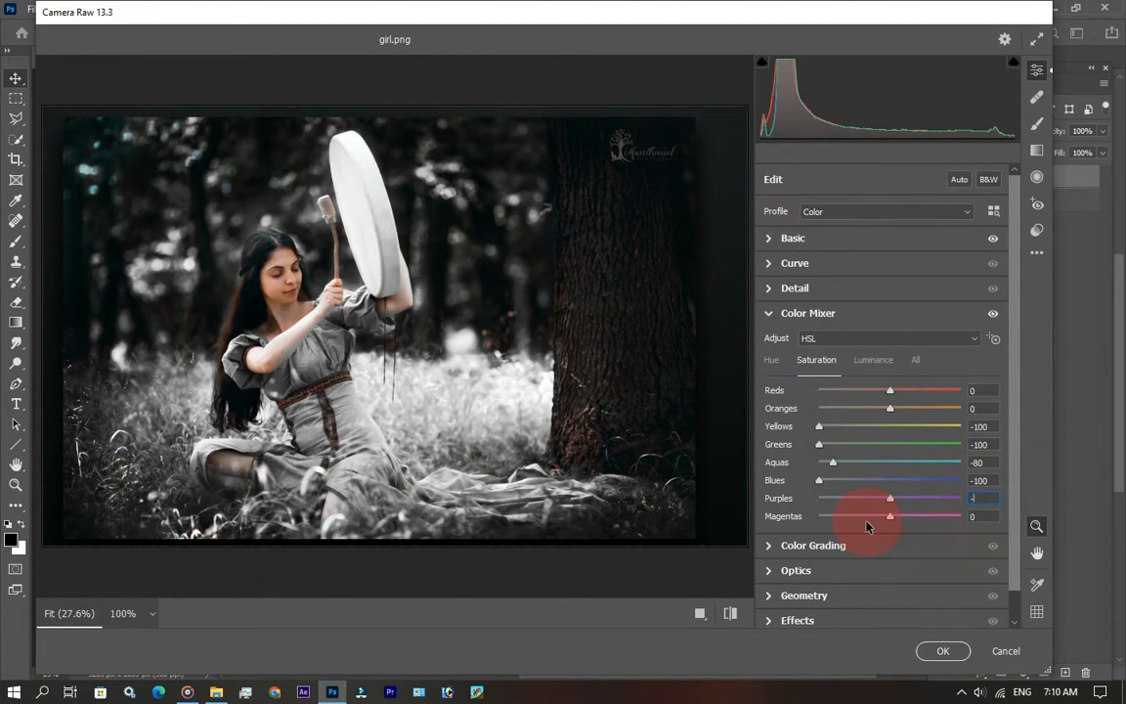
text(-100)
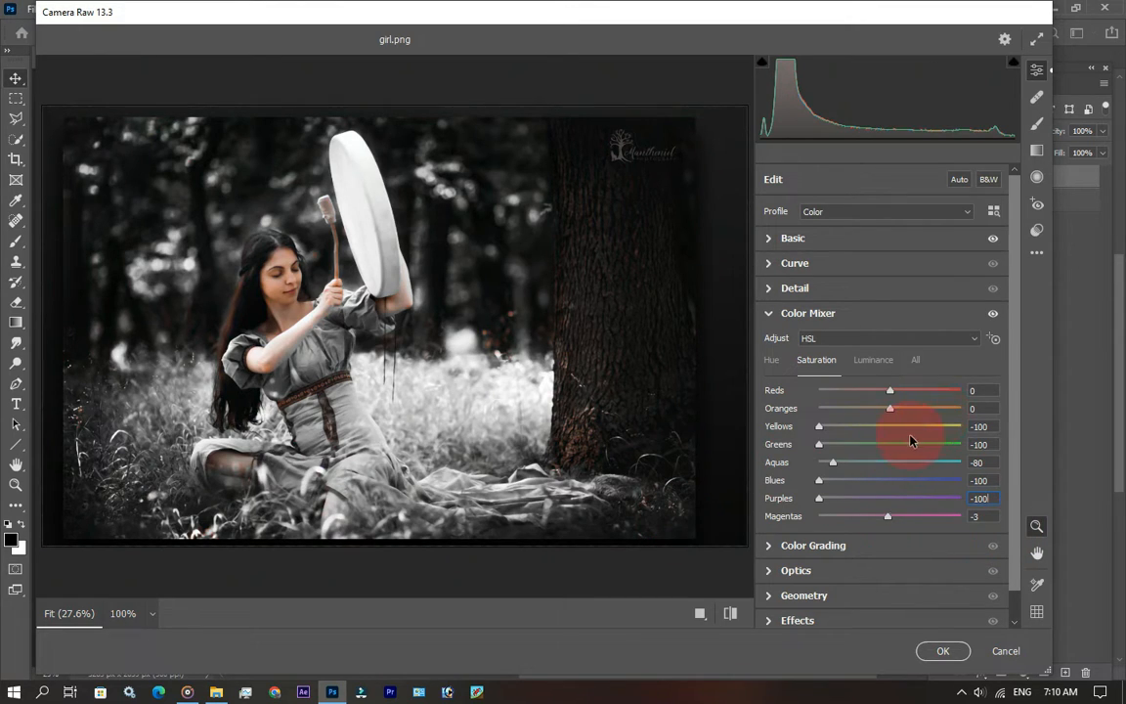
drag(896, 516, 894, 517)
click(980, 516)
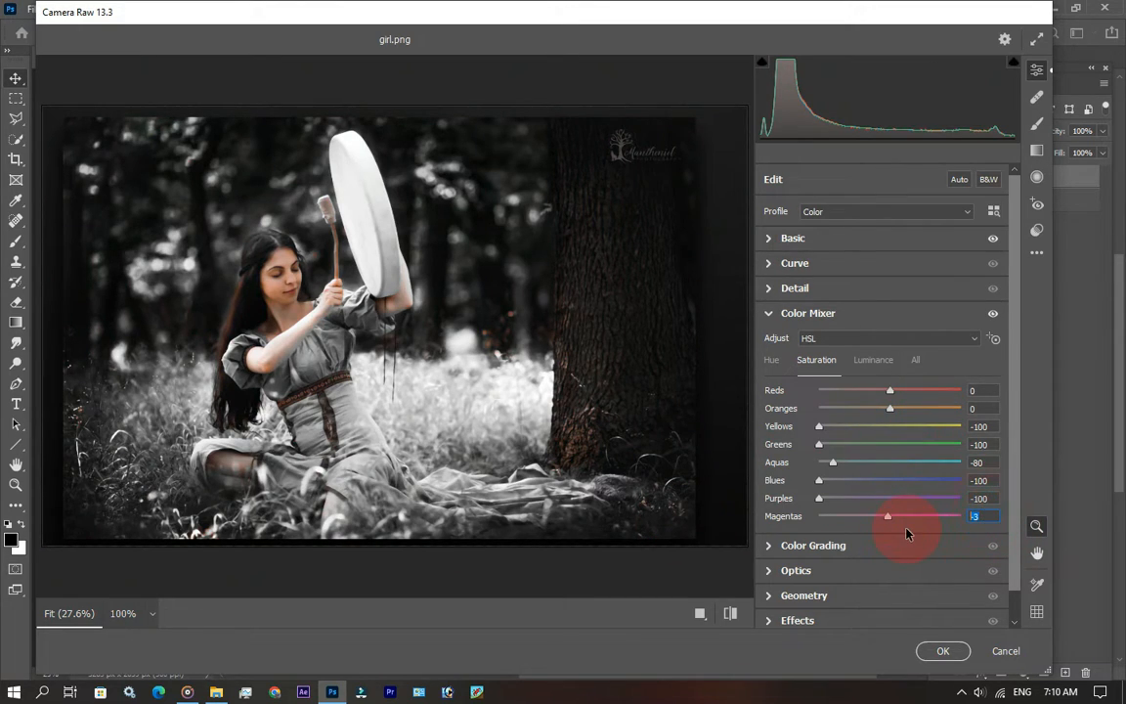
text(-100)
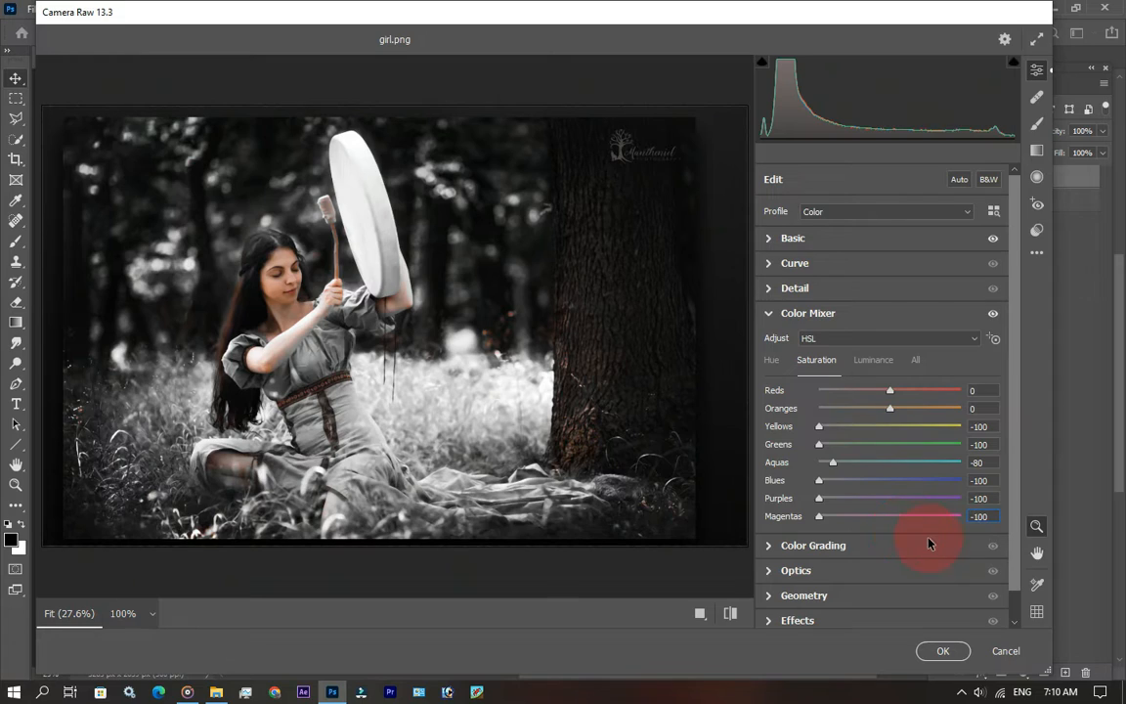
Set the saturation of the Reds to -20 in the Color Mixer and review the luminance and hue values.
click(984, 390)
text(-20)
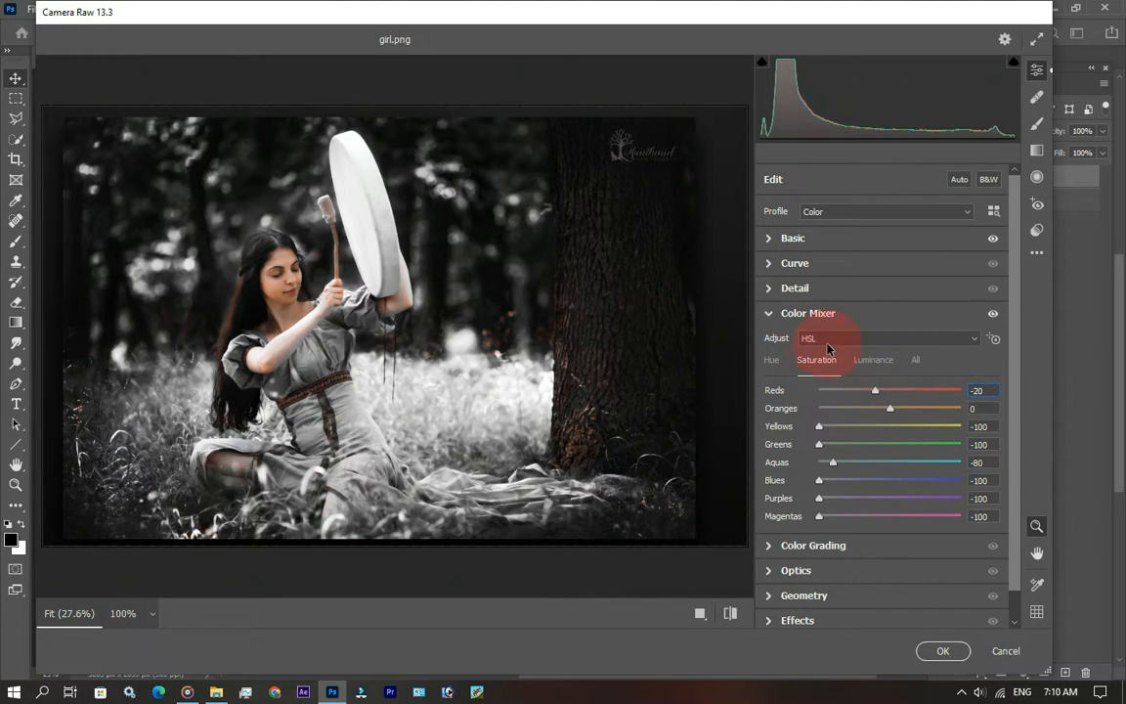
click(868, 369)
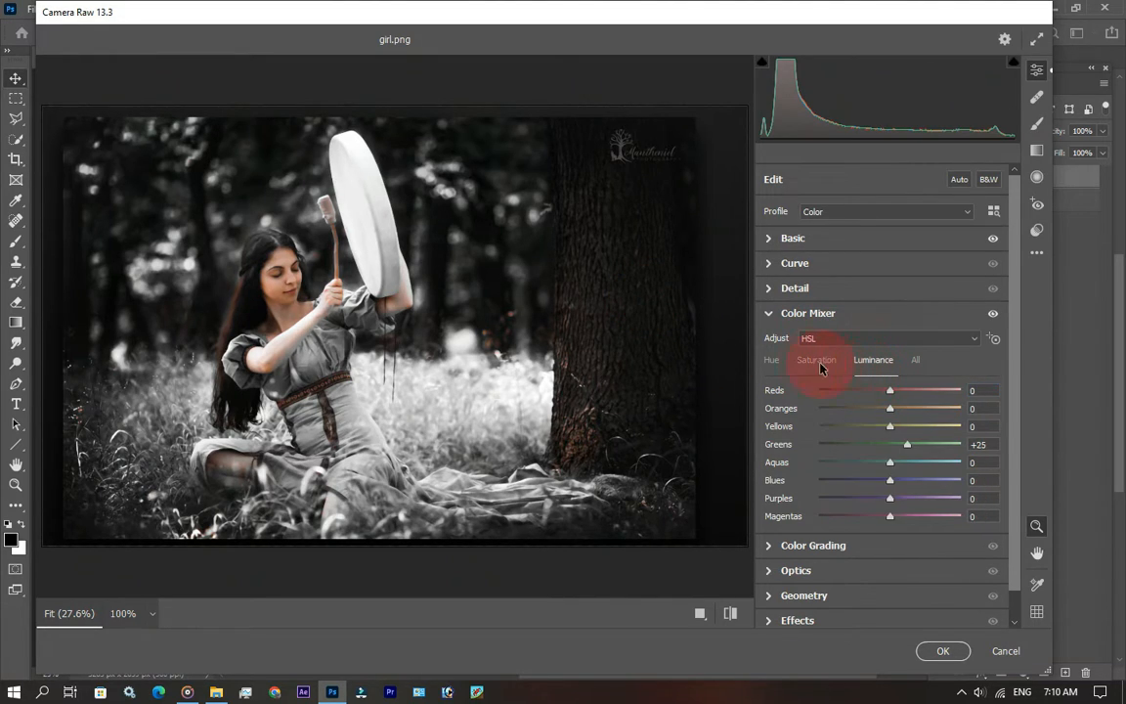
click(770, 360)
Tint the shadows blue in Color Grading with a hue of about 228 and a saturation of about 30.
scroll(910, 395, down, 1)
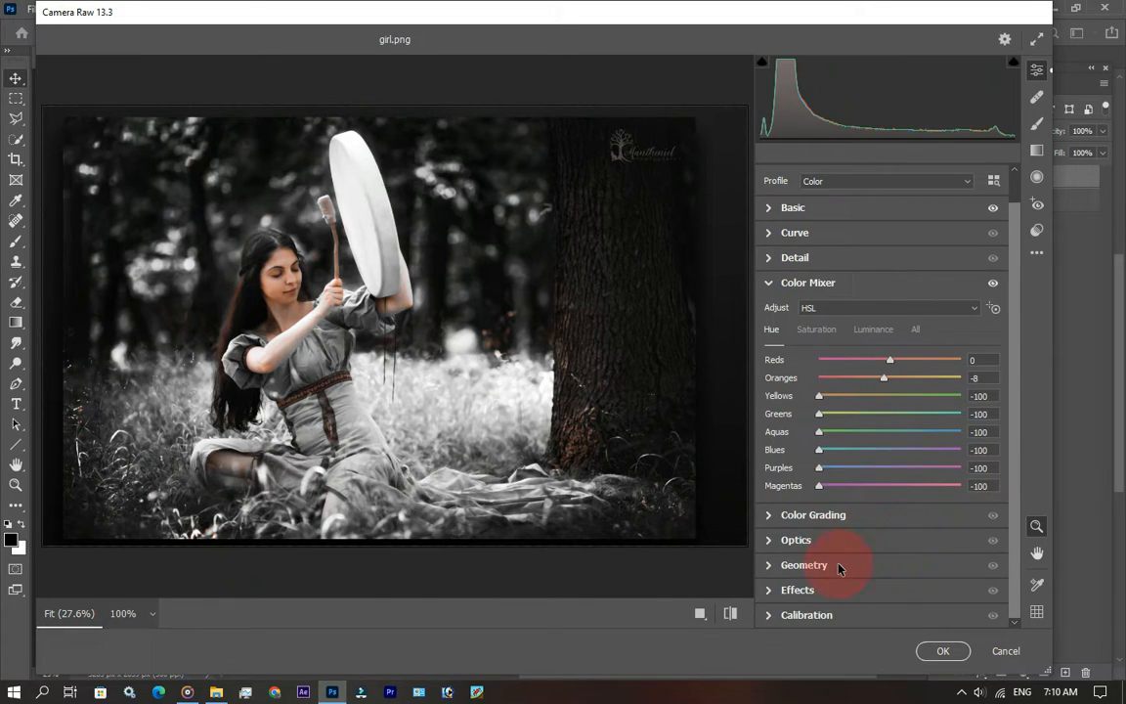
click(820, 521)
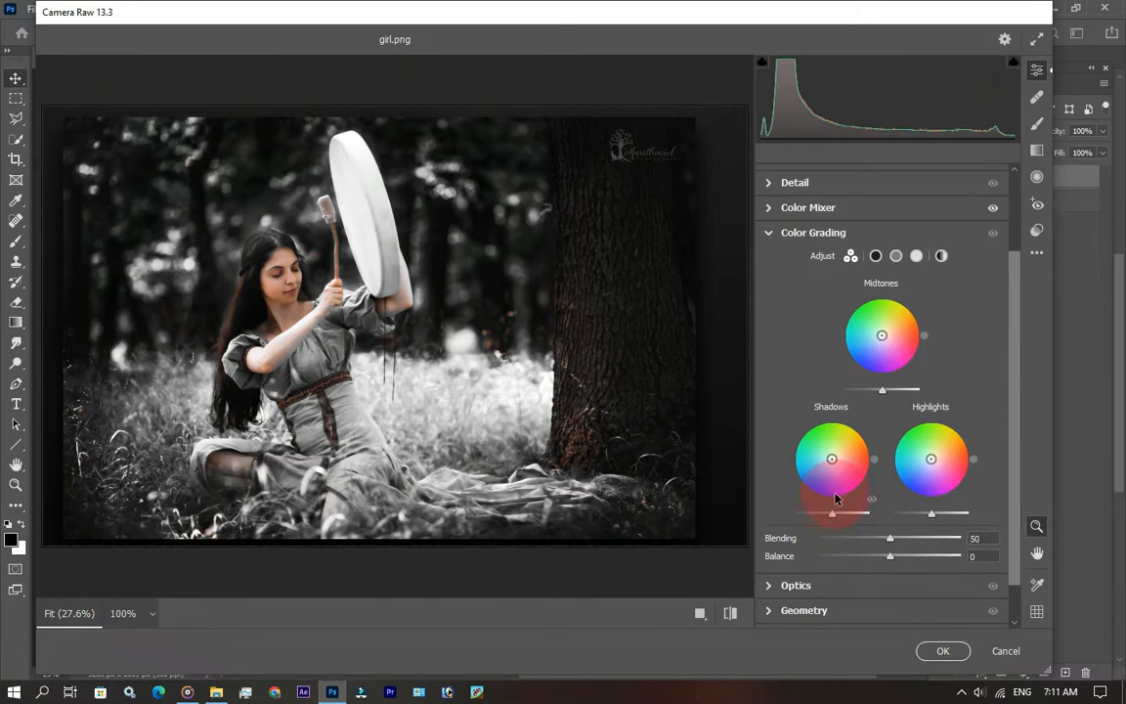
drag(831, 460, 816, 485)
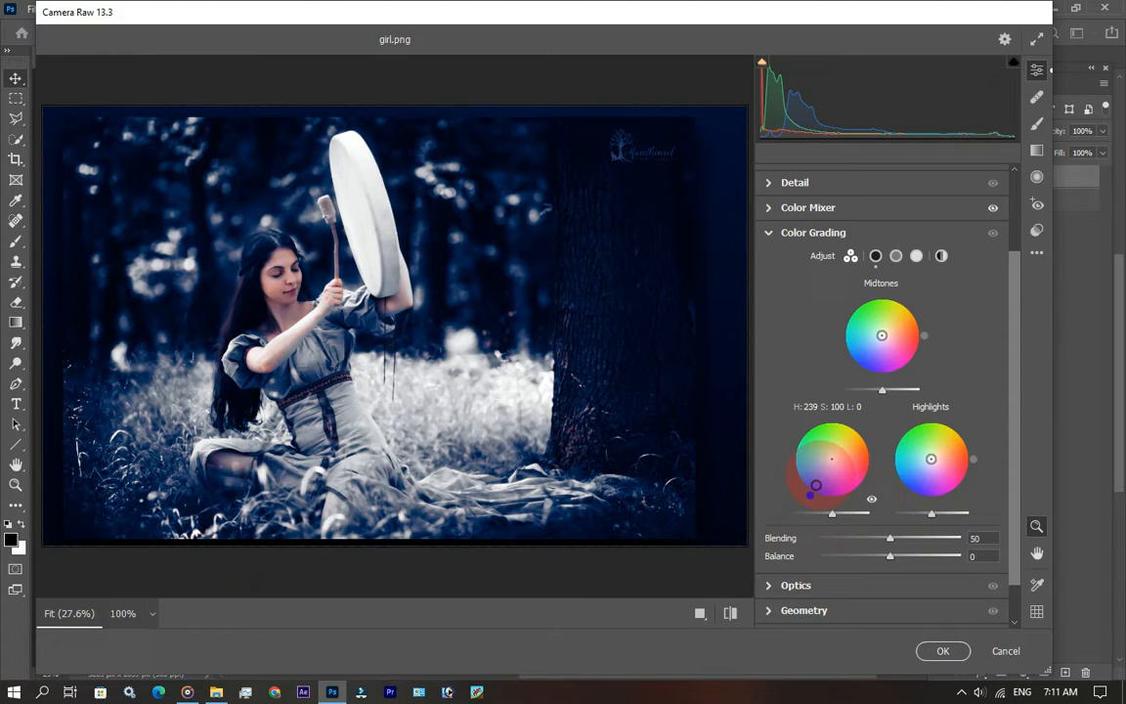
drag(816, 485, 823, 467)
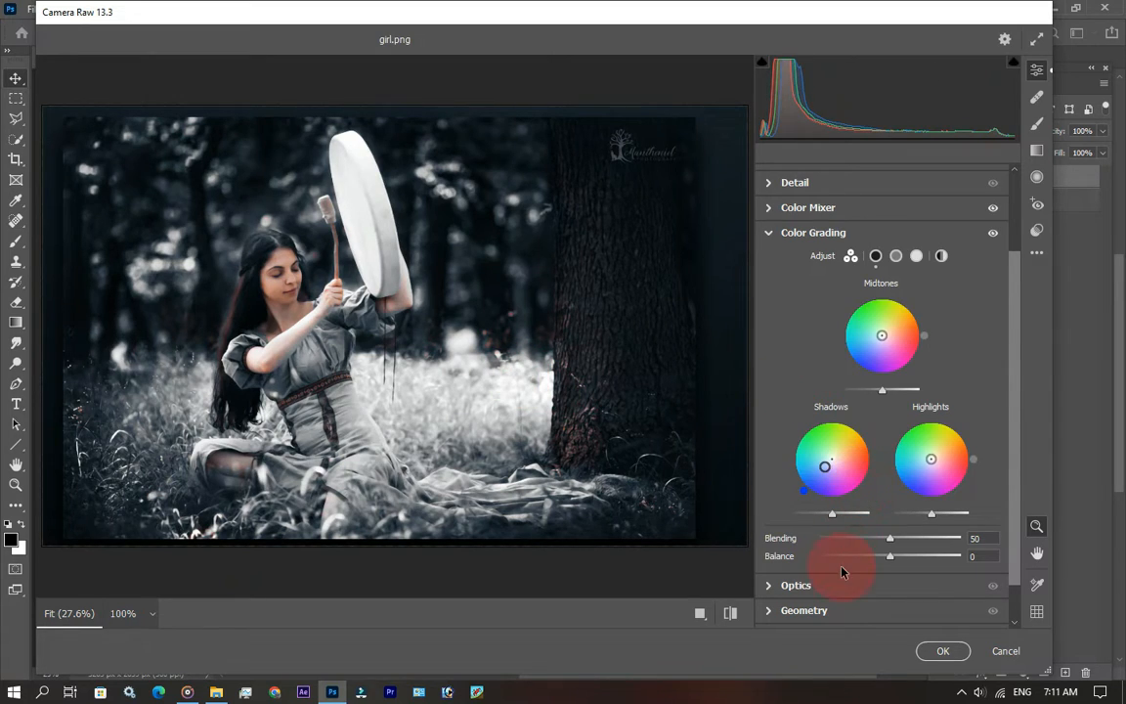
Set the Color Grading Balance to +15 and shift the shadows' Hue to about 241.
click(968, 556)
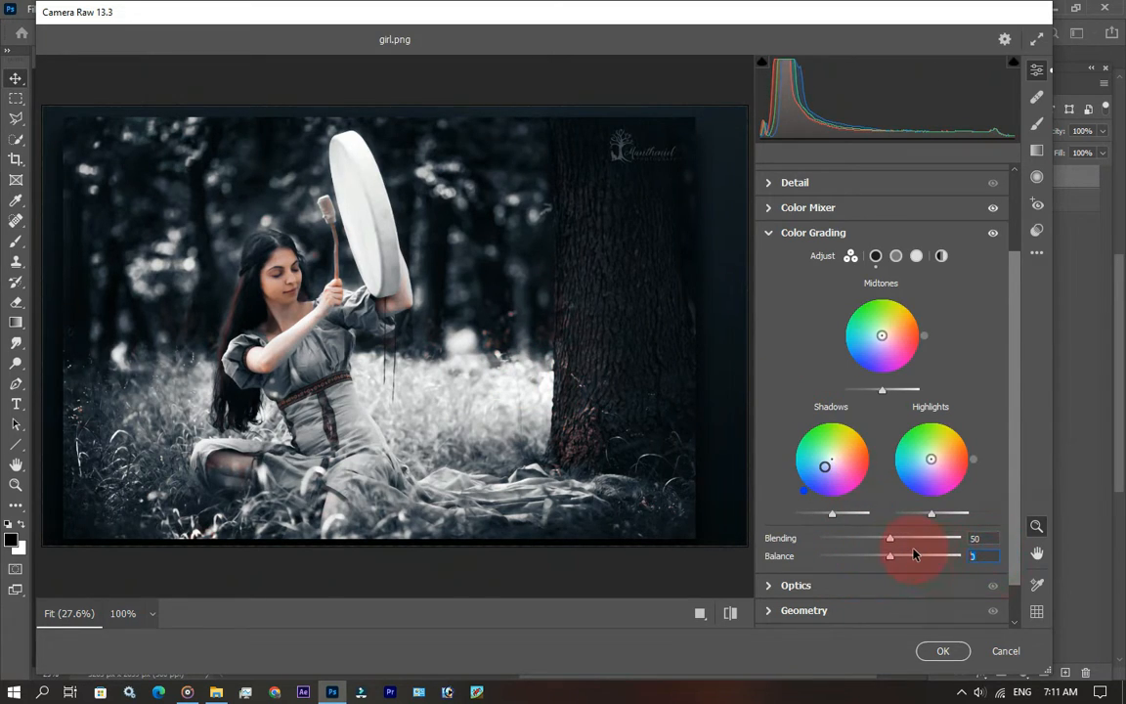
text(15)
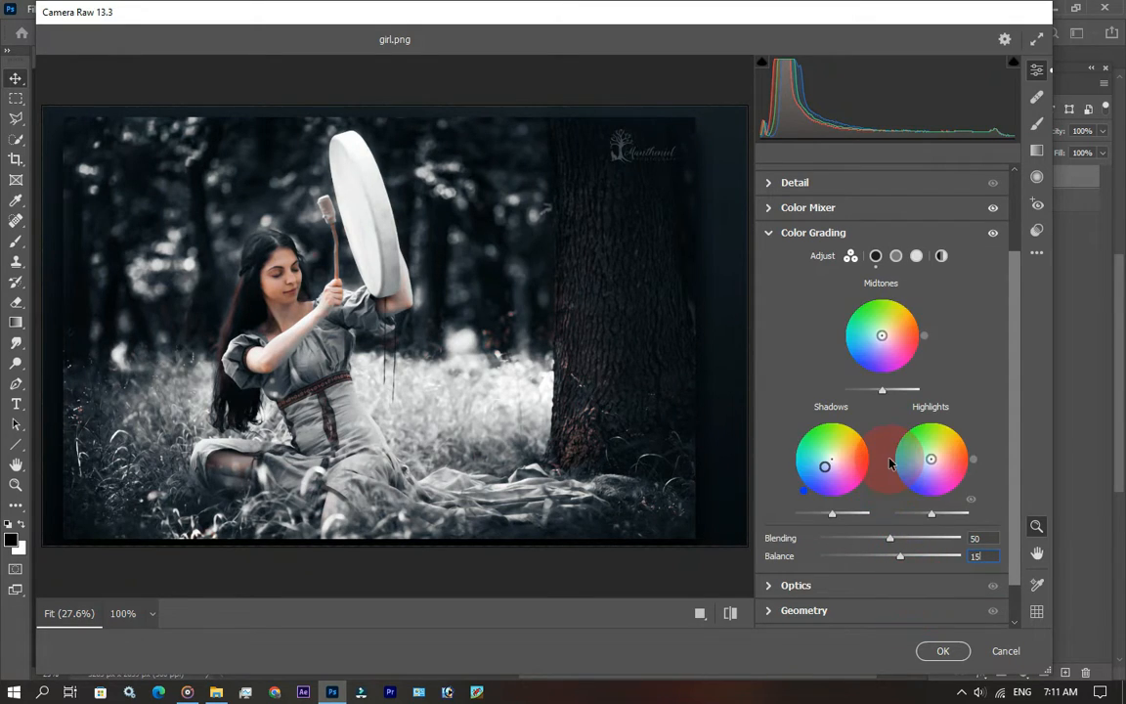
scroll(890, 463, down, 1)
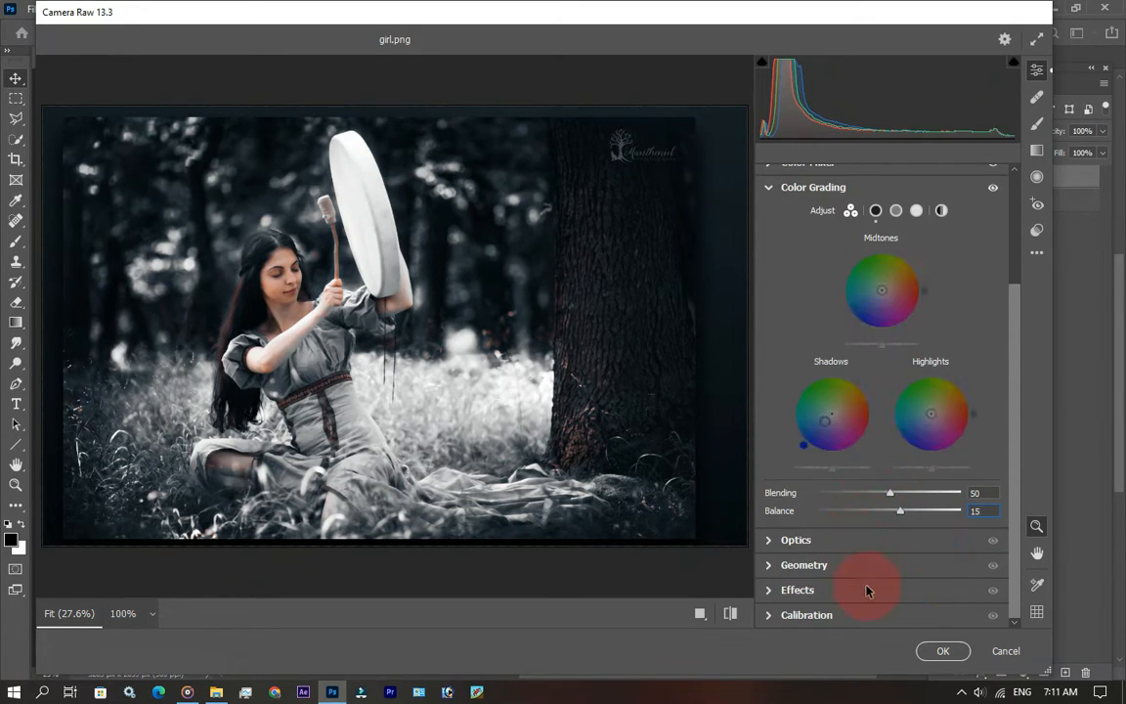
click(878, 211)
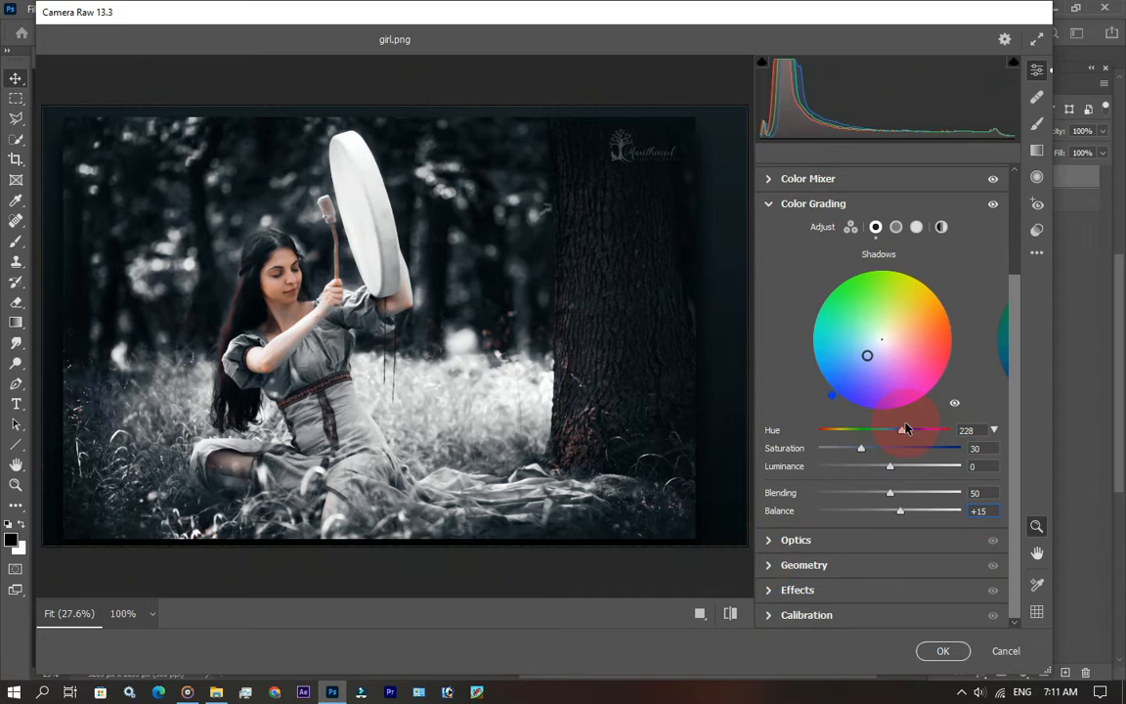
drag(902, 435, 908, 437)
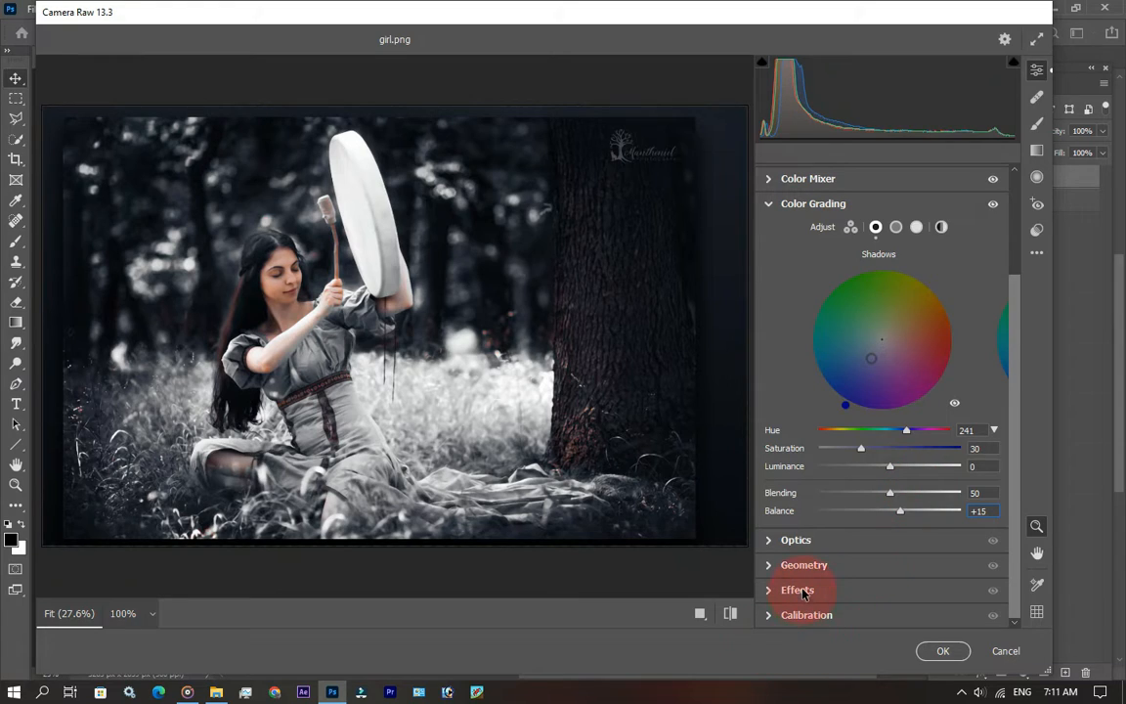
Lower the Vignette in the Optics adjustments to darken the photo's edges, and apply the Camera Raw Filter.
click(808, 540)
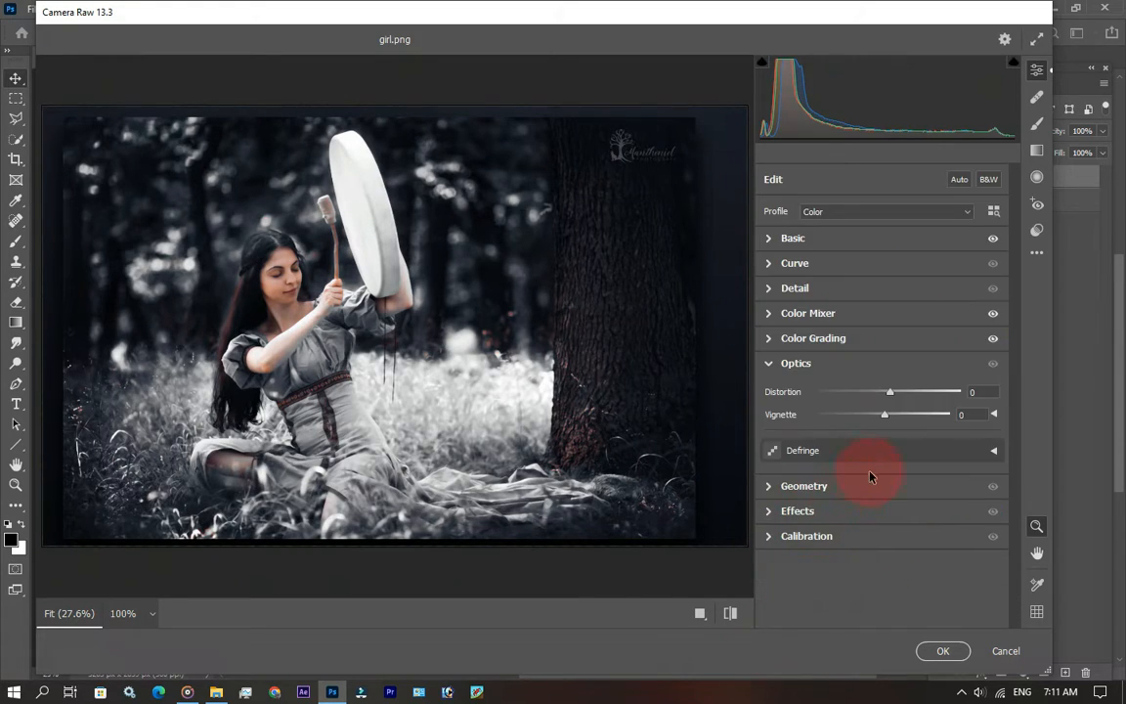
drag(876, 418, 855, 416)
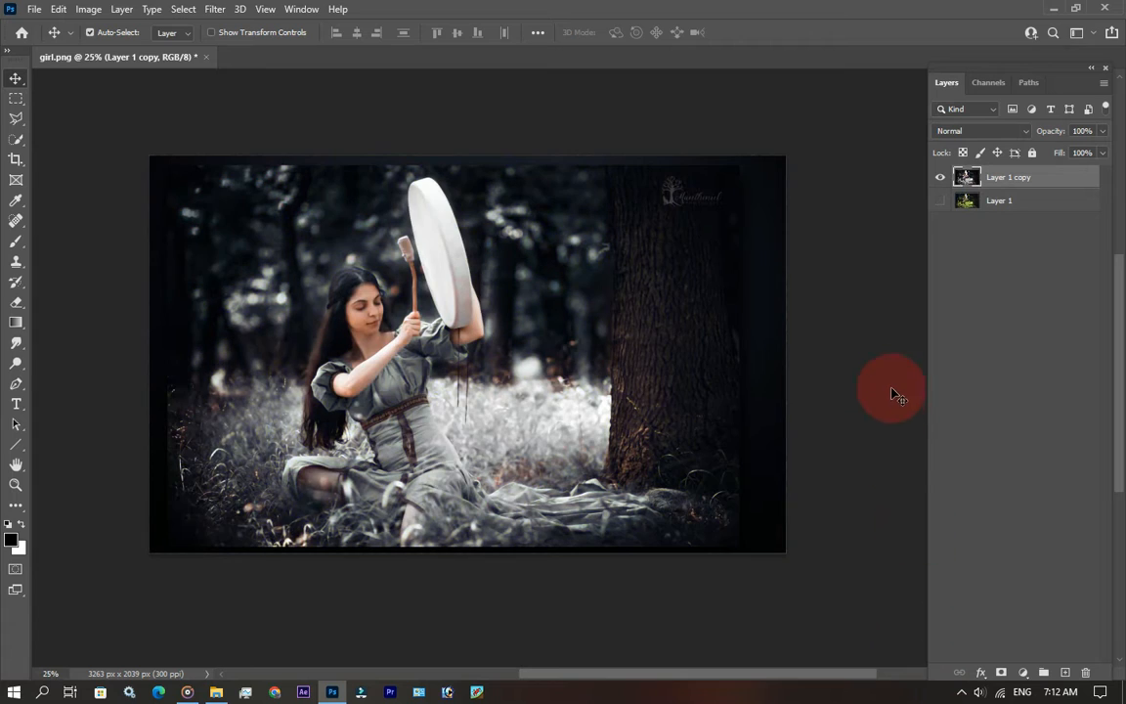
Show Layer 1 and toggle the visibility of Layer 1 copy to compare the graded photo with the original.
click(941, 200)
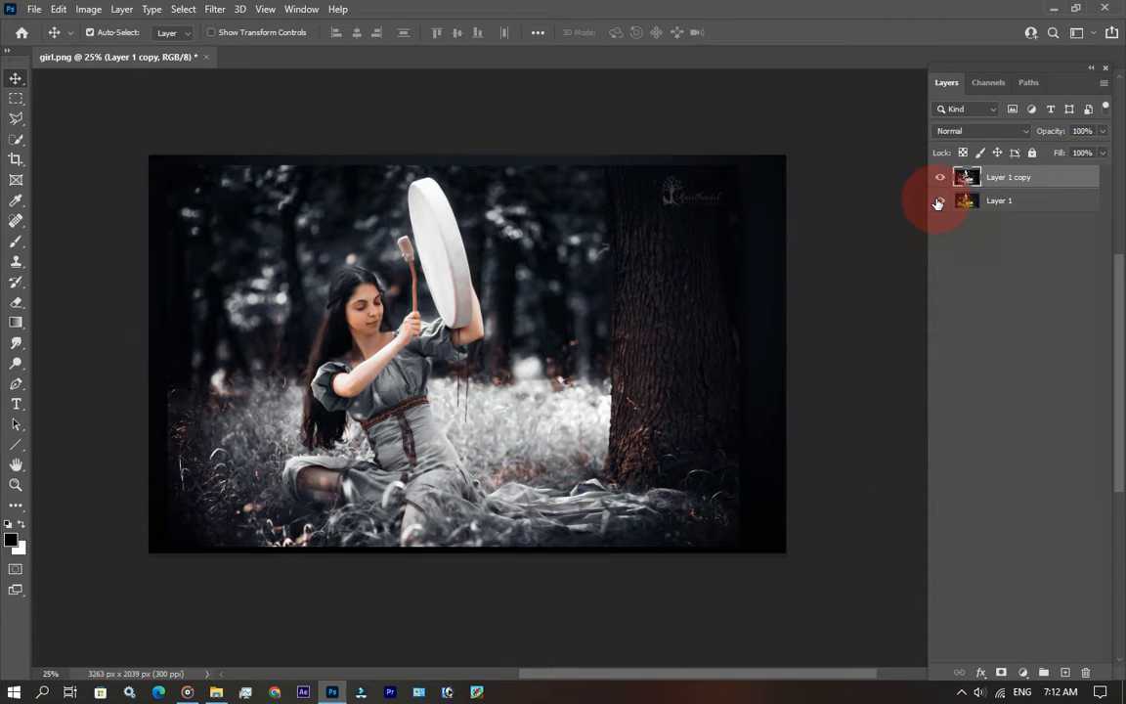
click(941, 177)
click(941, 177)
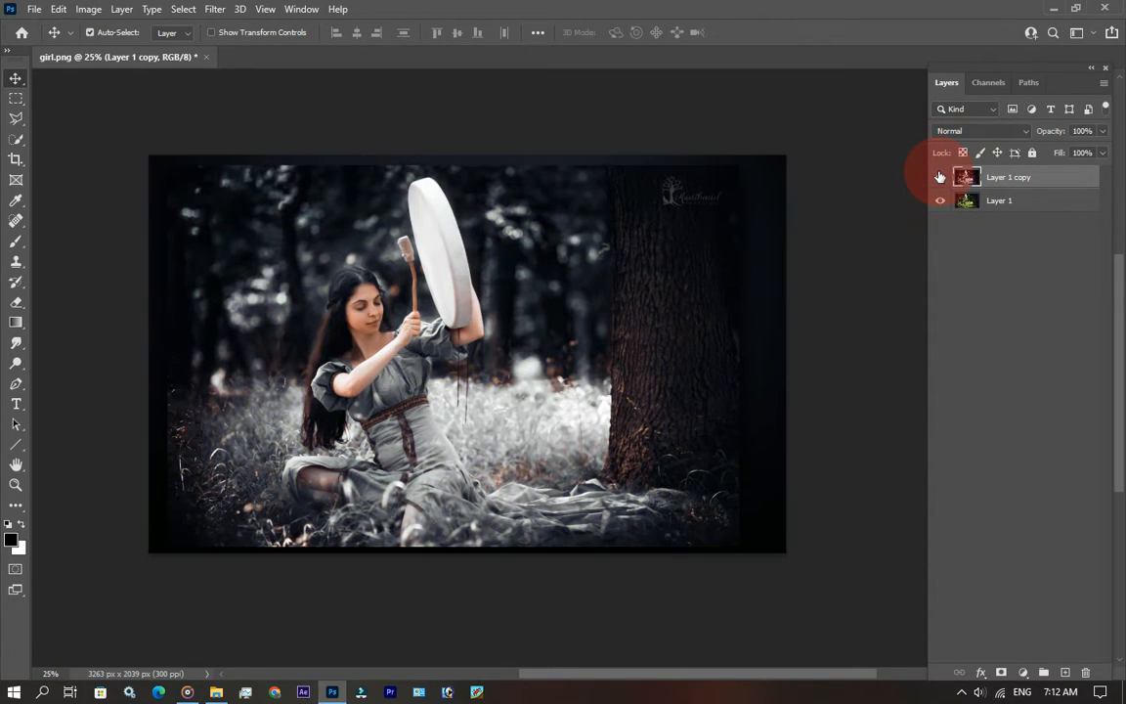
click(941, 177)
click(941, 177)
click(941, 177)
click(940, 177)
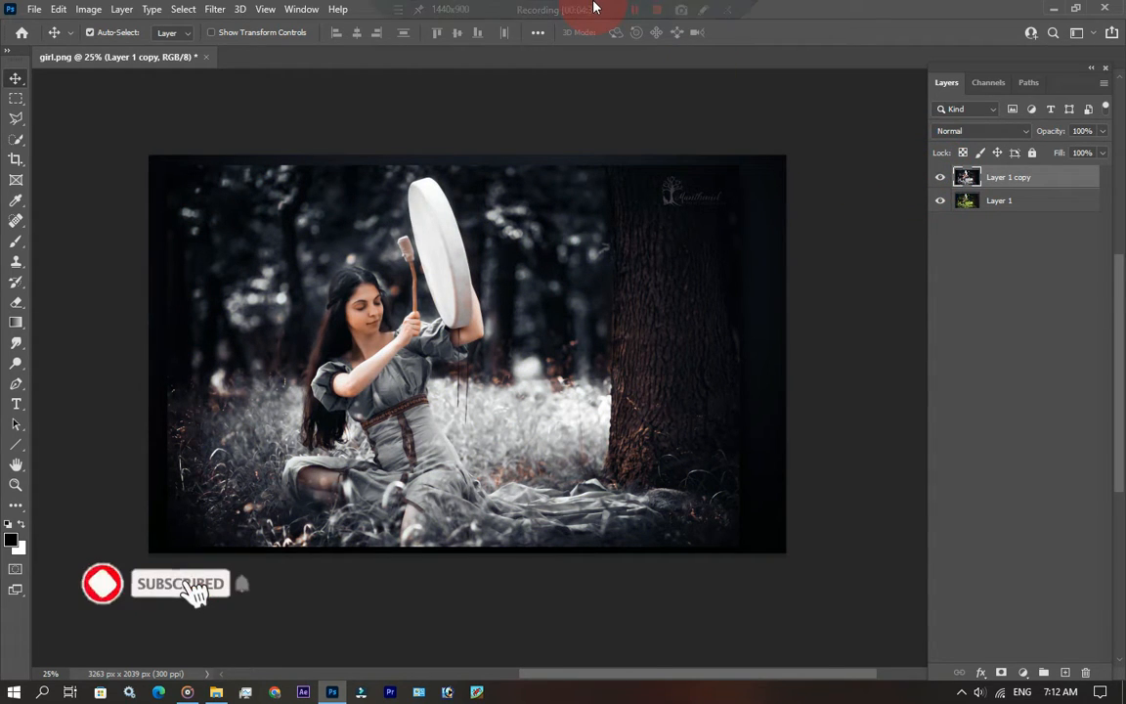